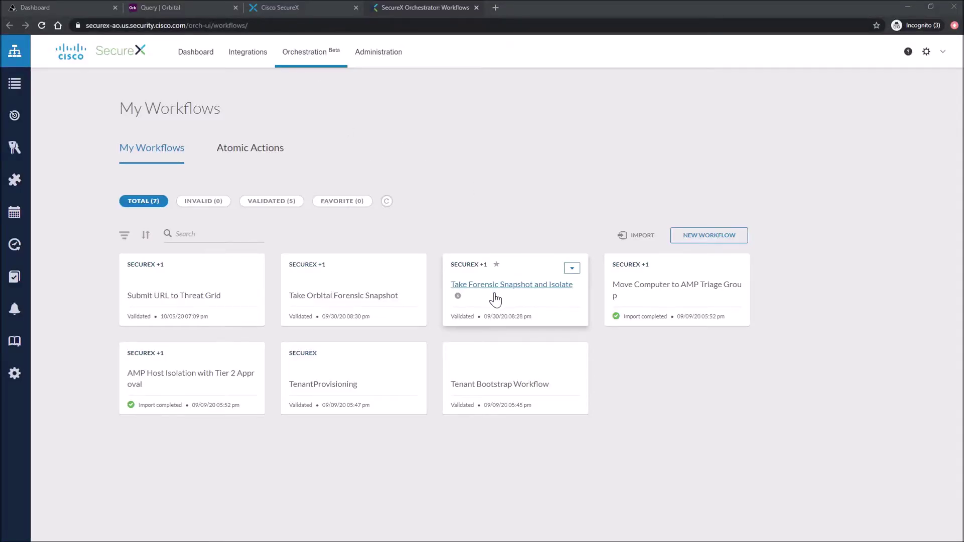
Step: Open the Take Forensic Snapshot and Isolate workflow and review it down to AMP host isolation
left_click(532, 295)
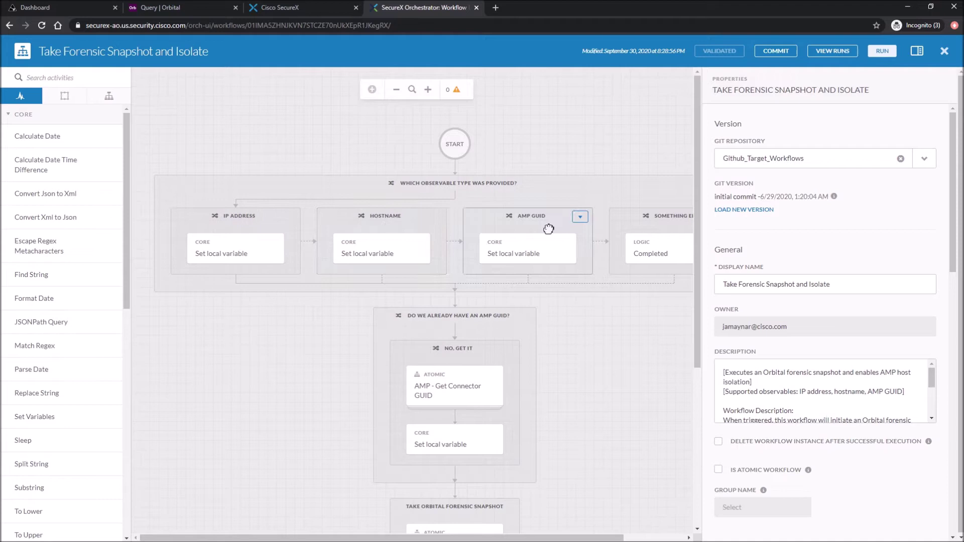
scroll(622, 346, "down", 3)
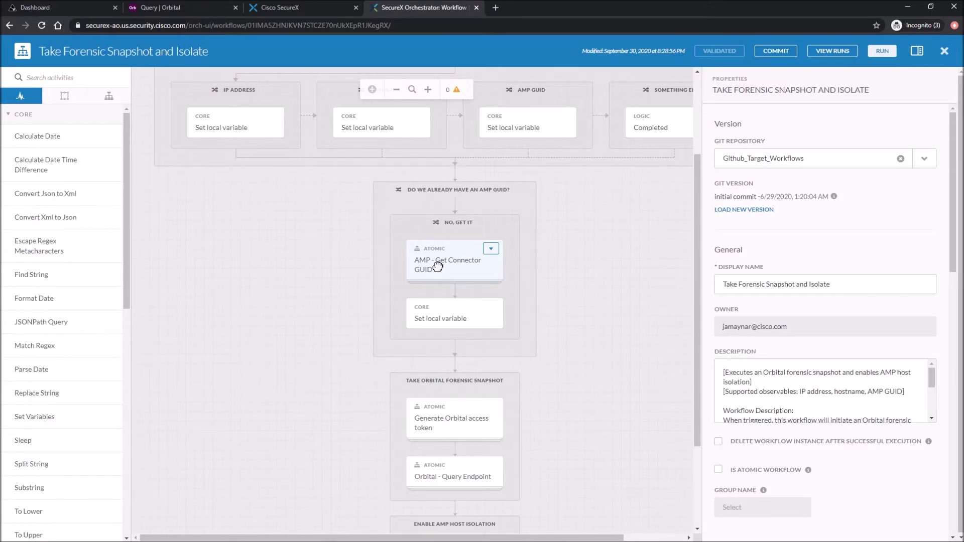
scroll(437, 267, "down", 2)
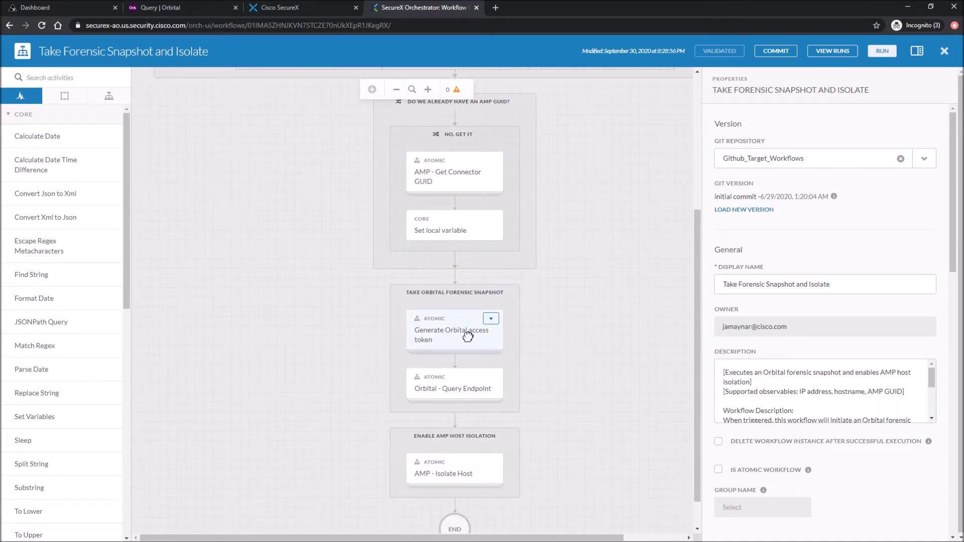
scroll(468, 336, "down", 1)
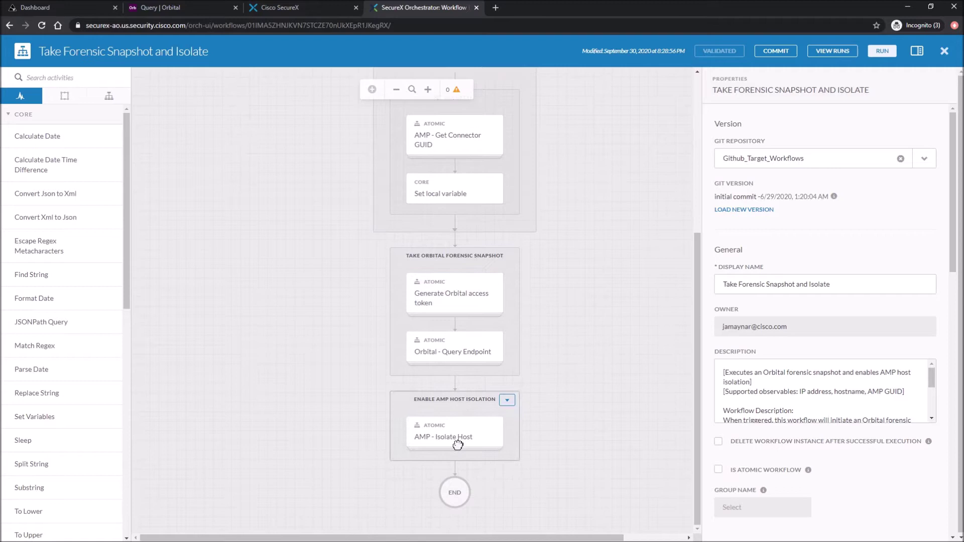
scroll(442, 430, "up", 5)
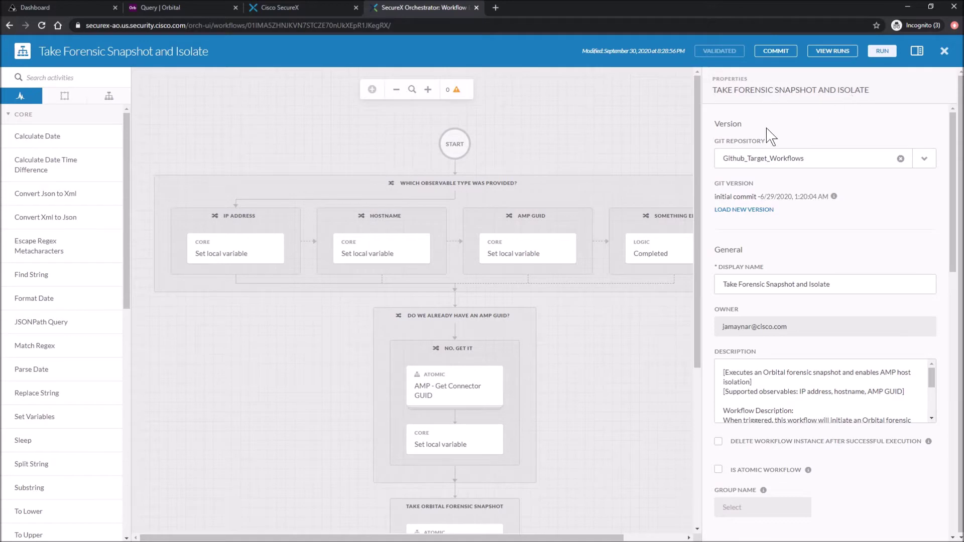
Step: Close the workflow editor and open the Orbital_Credentials key from the Account Keys list
left_click(944, 53)
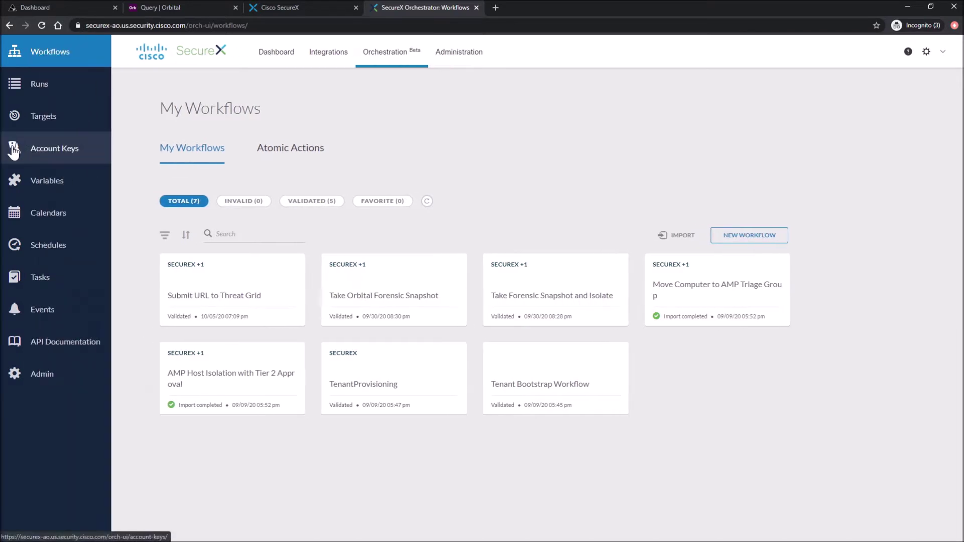
left_click(49, 150)
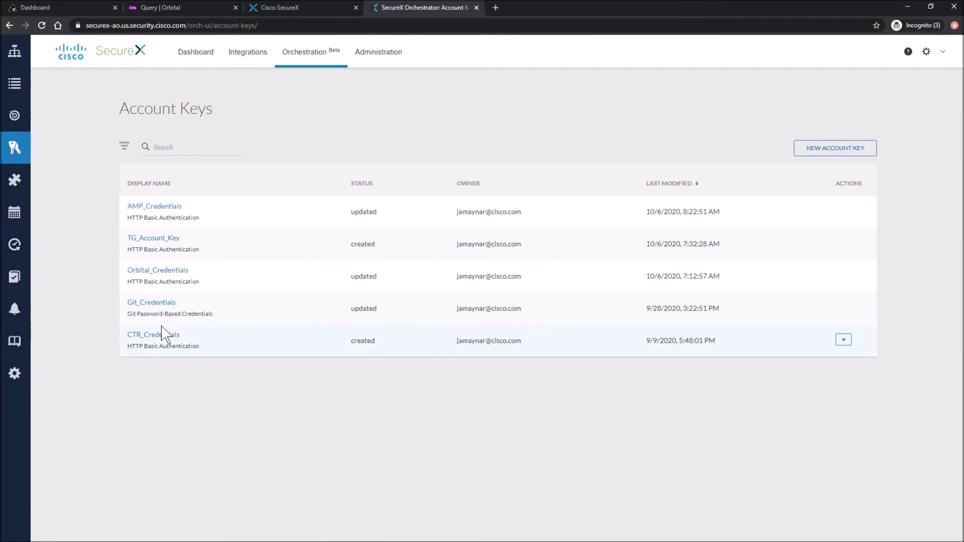
left_click(162, 273)
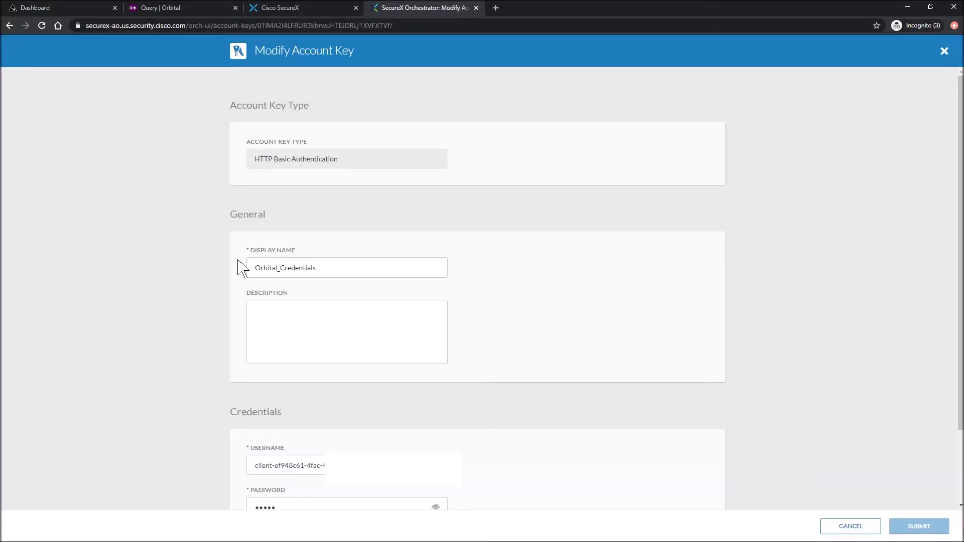
Step: In Orbital, open account Settings and view the Create API Credentials dialog without saving
left_click(173, 11)
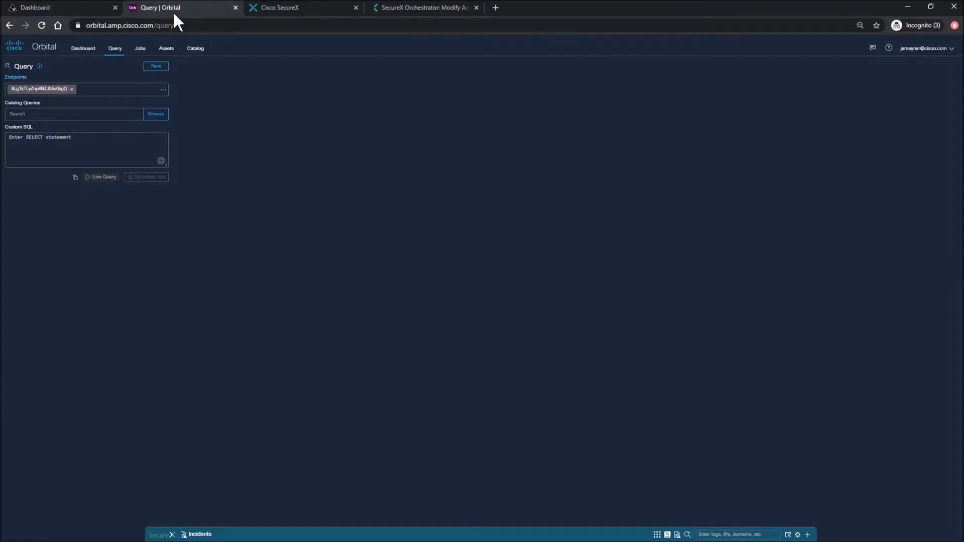
left_click(948, 50)
left_click(937, 64)
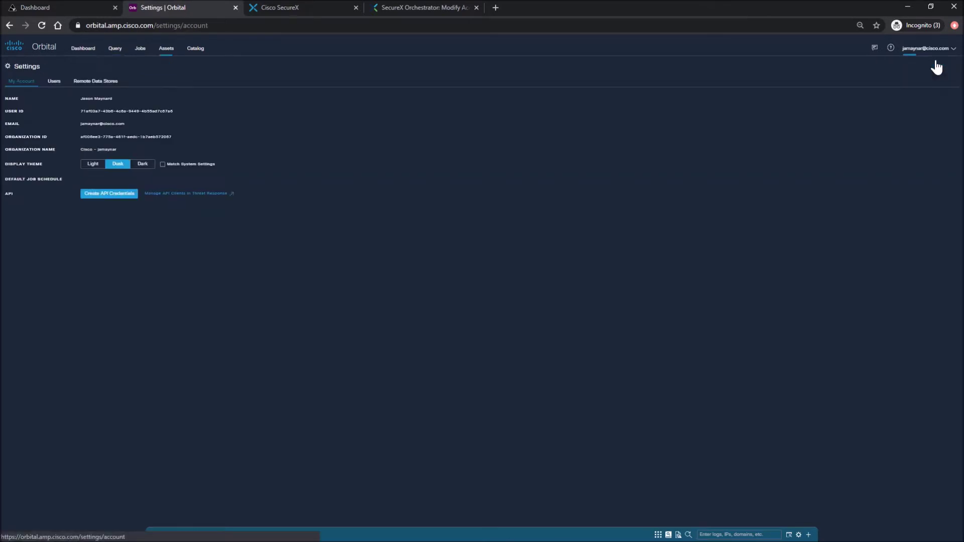
left_click(104, 197)
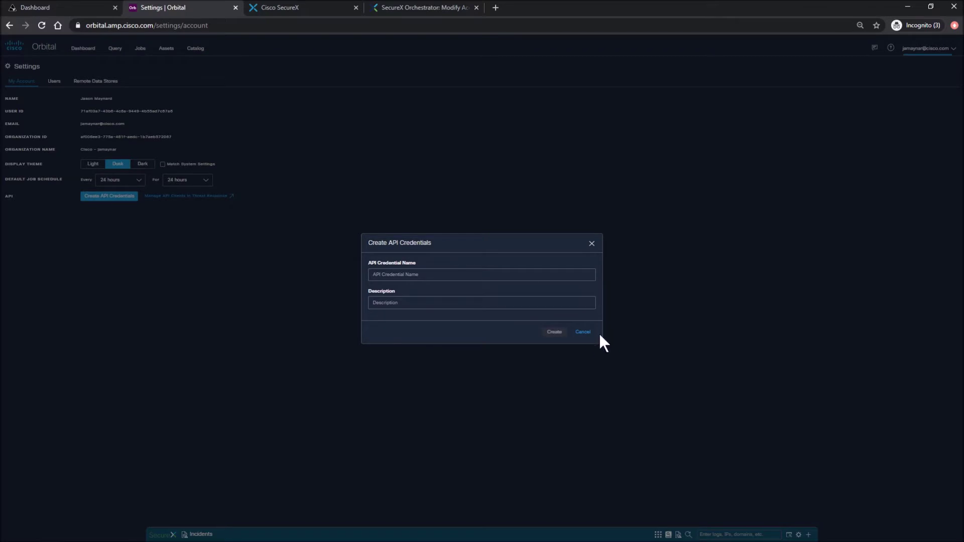
left_click(583, 334)
Step: Back in Orchestrator, close the Orbital_Credentials form and open the AMP_Credentials account key
left_click(424, 7)
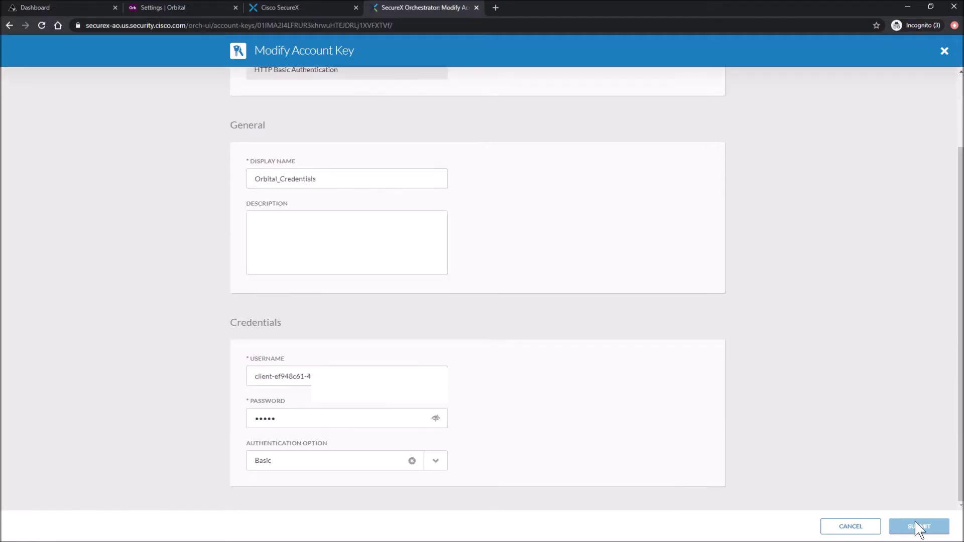
left_click(943, 51)
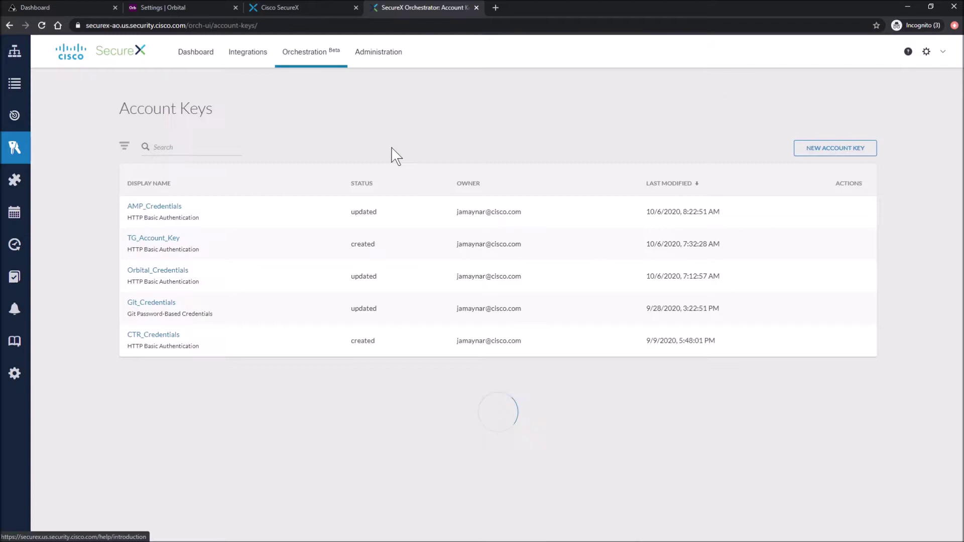
left_click(150, 207)
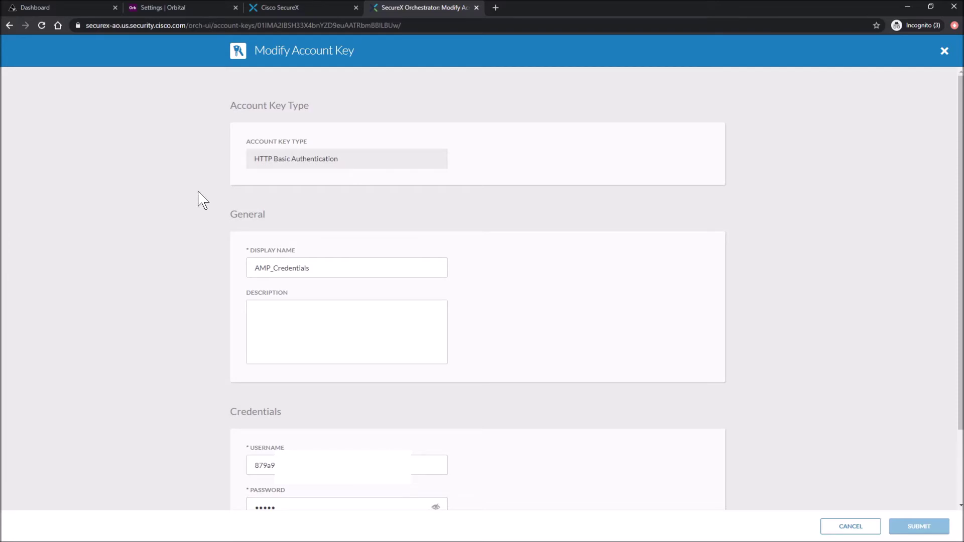
Step: In AMP for Endpoints, review the five API credentials, cancelling a new credential form
left_click(60, 7)
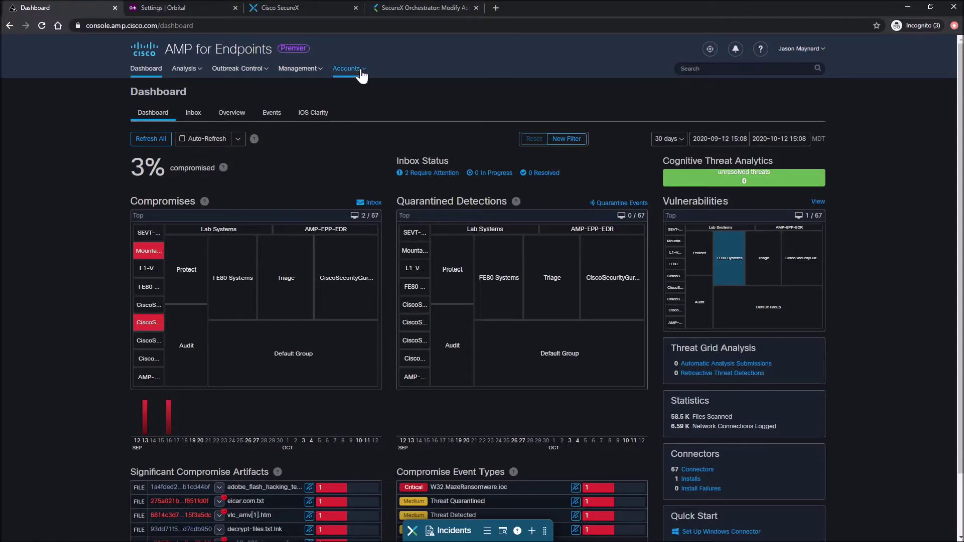
mouse_move(361, 75)
left_click(358, 102)
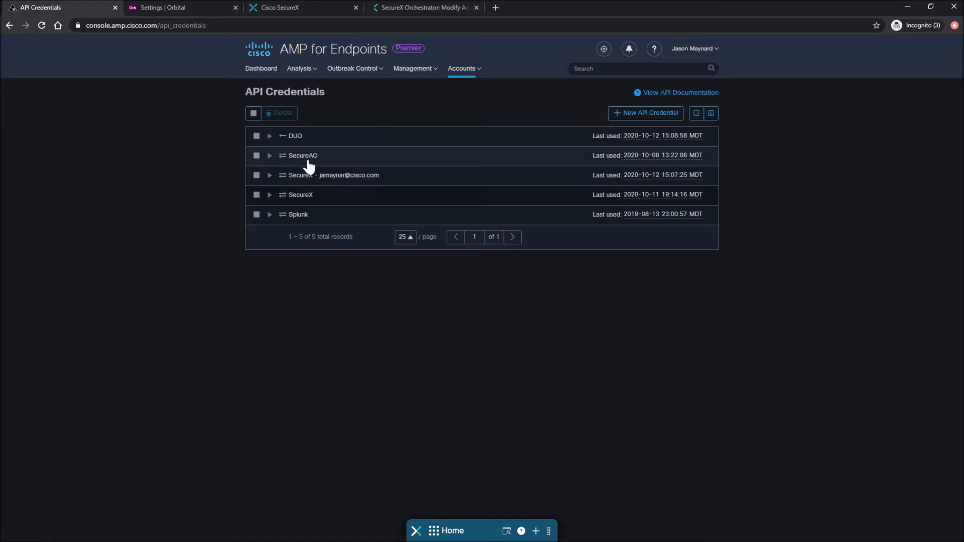
left_click(643, 113)
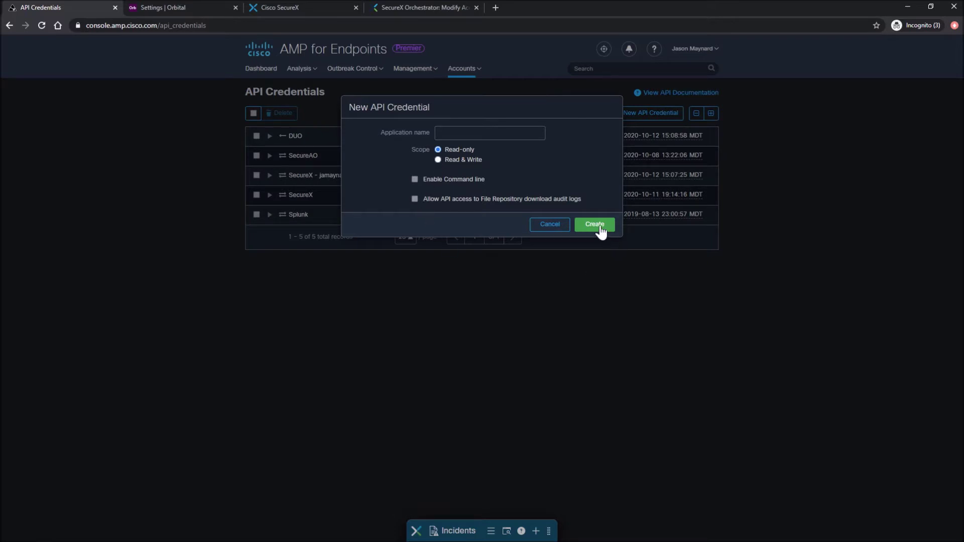
left_click(599, 315)
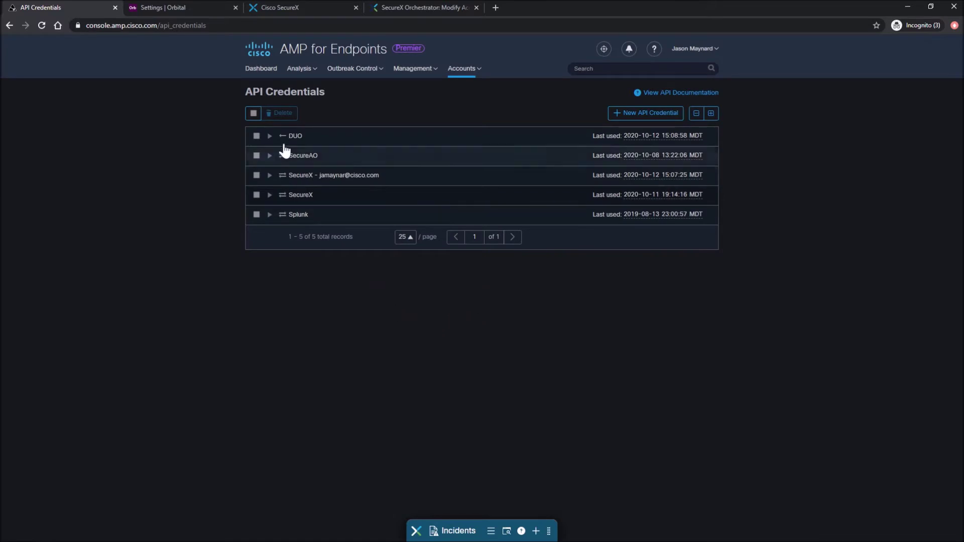
left_click(271, 73)
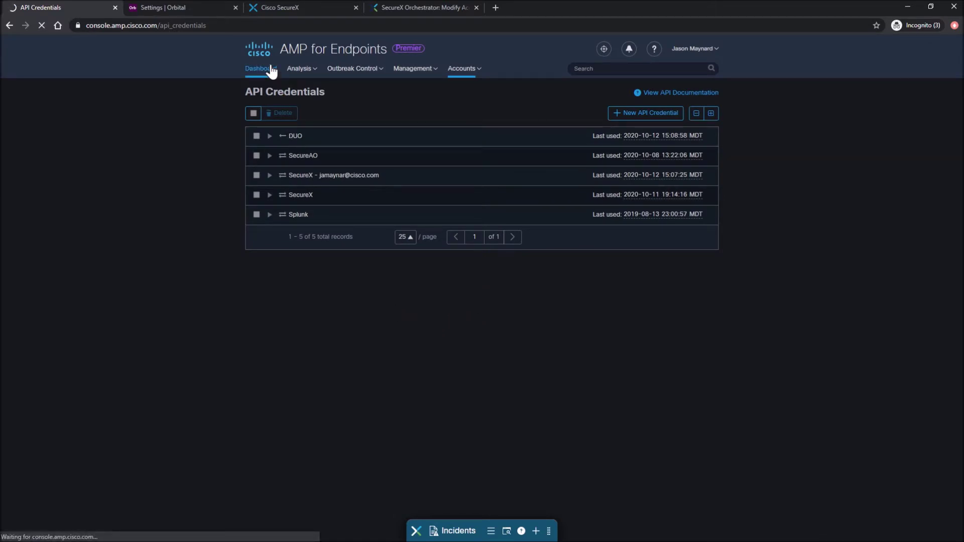
Step: Show Orbital's Jobs list, then return to the AMP_Credentials form in Orchestrator
left_click(151, 7)
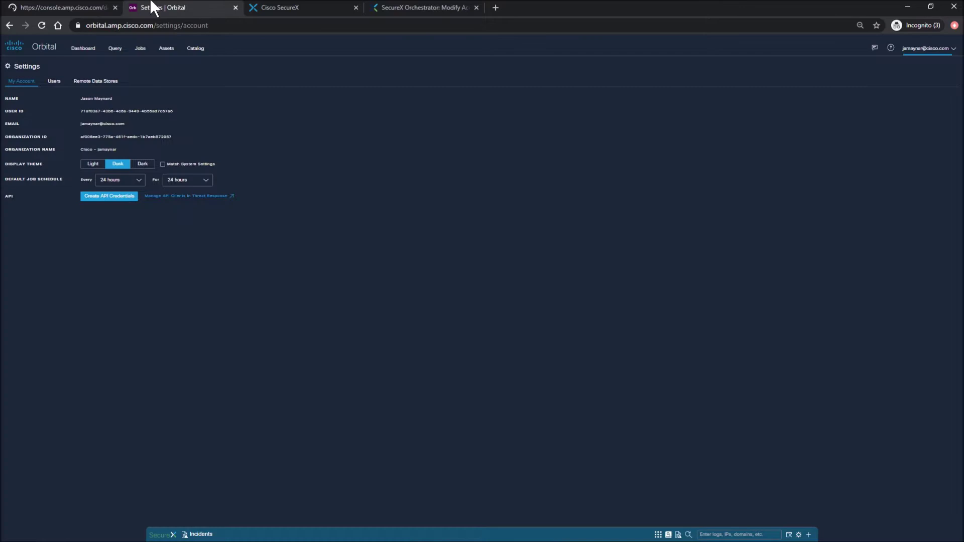
left_click(140, 50)
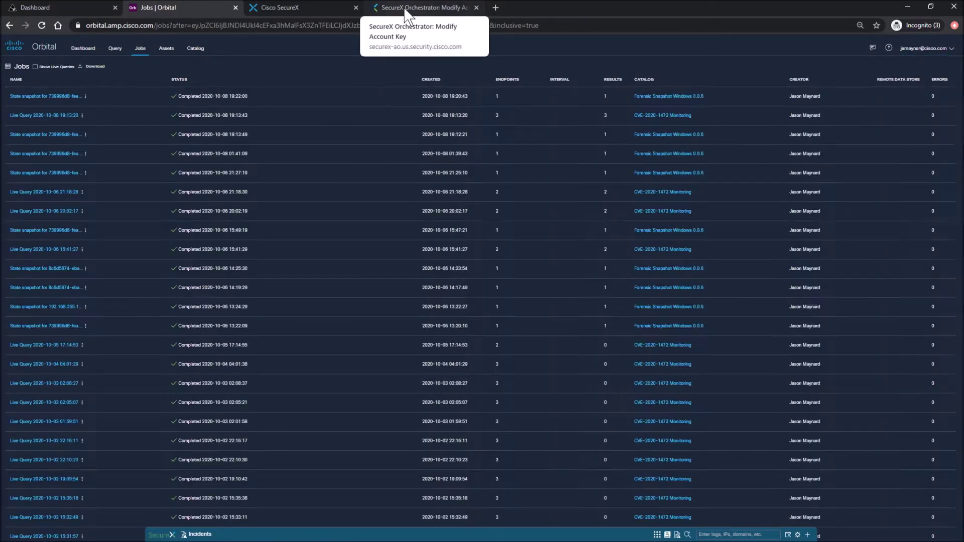
left_click(407, 8)
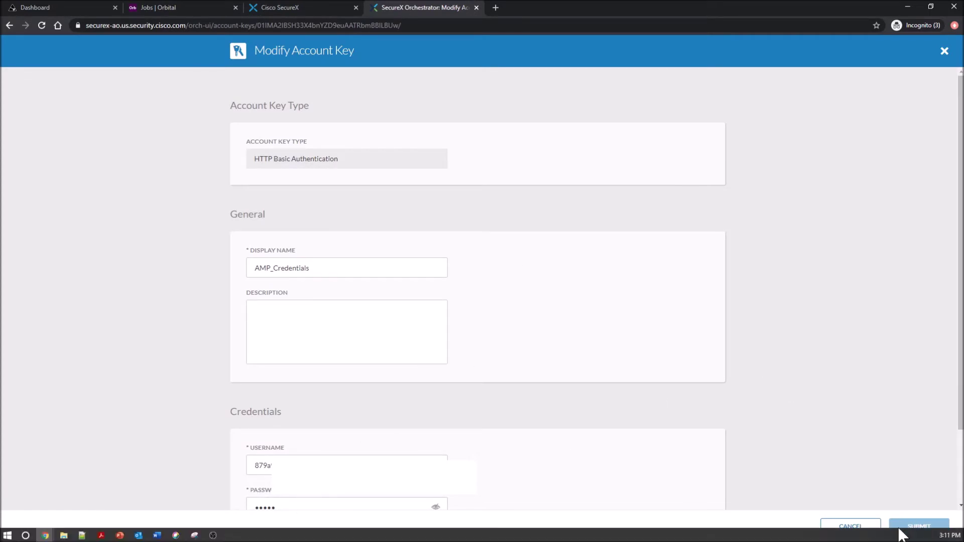
Step: Close the AMP_Credentials form and go to Orchestration > My Workflows
left_click(944, 51)
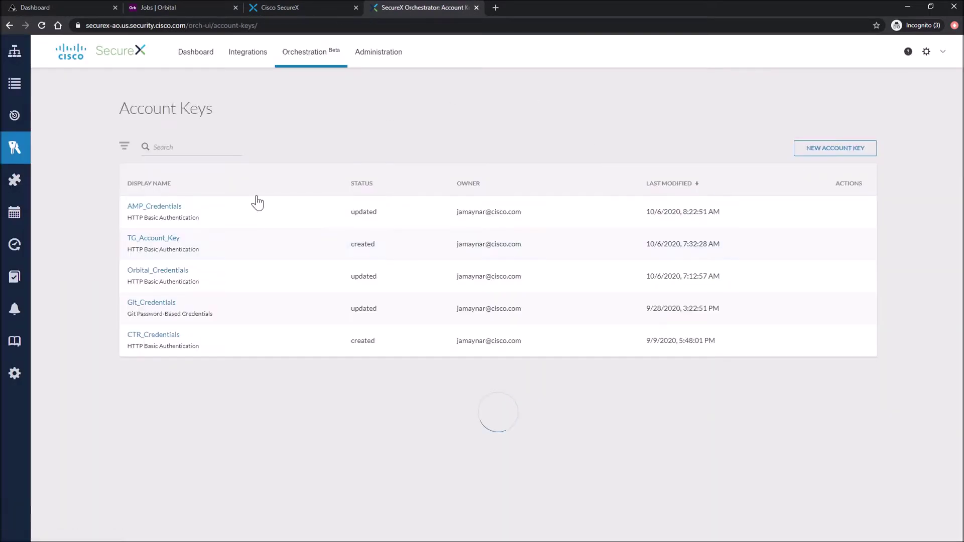
mouse_move(18, 56)
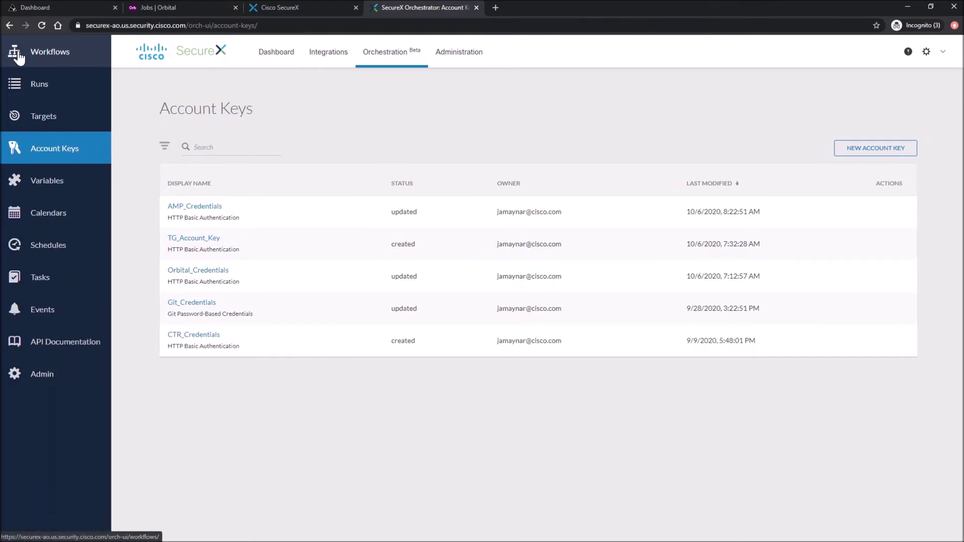
left_click(46, 52)
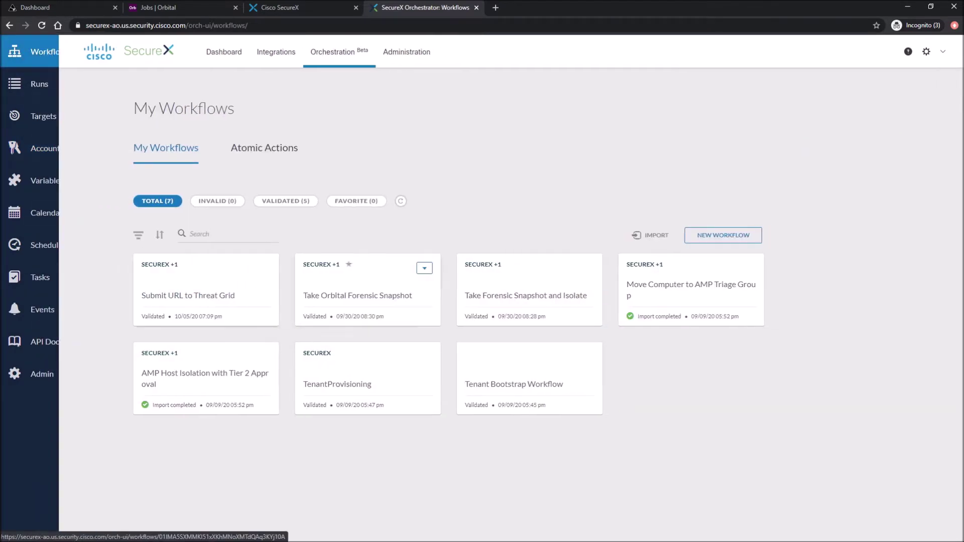
Step: Run the Take Forensic Snapshot and Isolate workflow, pasting amp_computer_guid as OBSERVABLE_TYPE
left_click(517, 284)
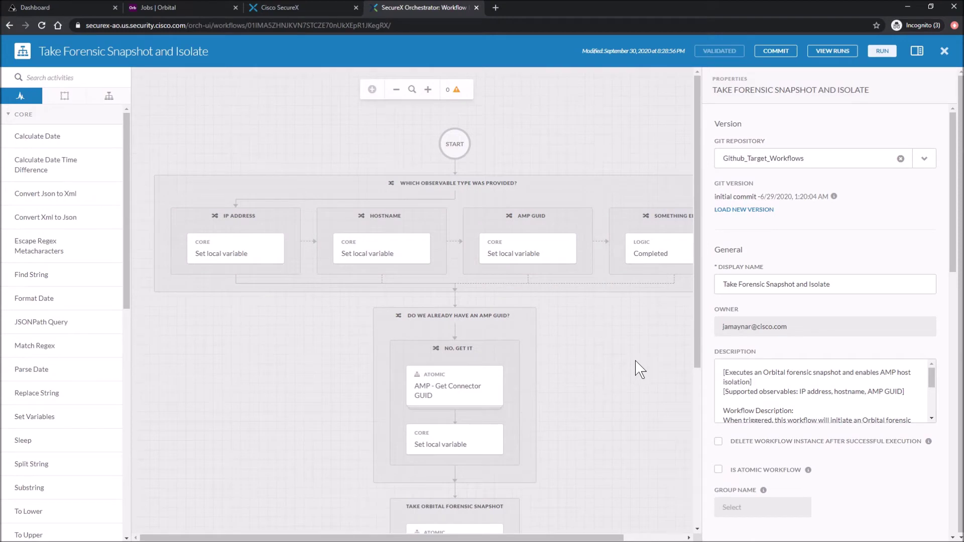
left_click(881, 51)
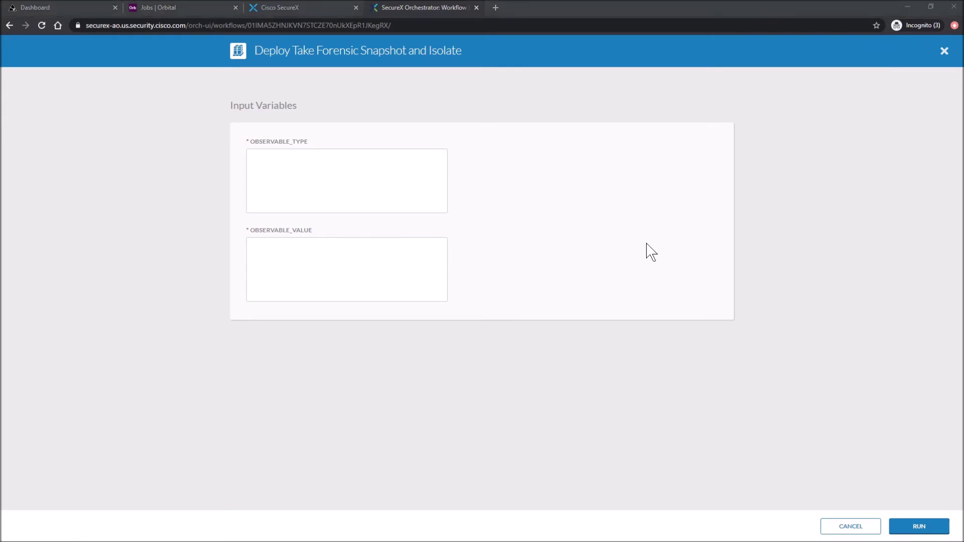
left_click(255, 162)
type("amp_computer_guid")
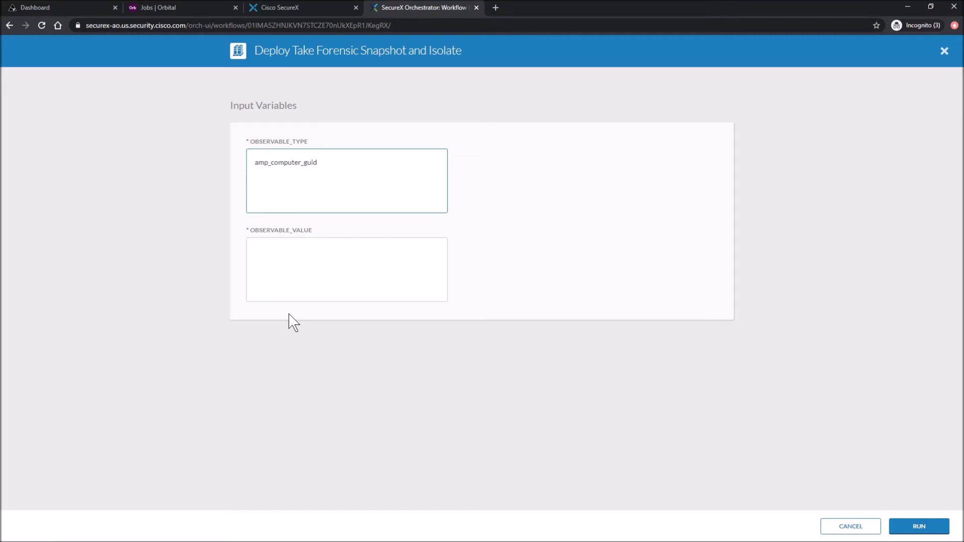
Step: In AMP for Endpoints, open Management > Computers and show 100 computers per page
left_click(57, 10)
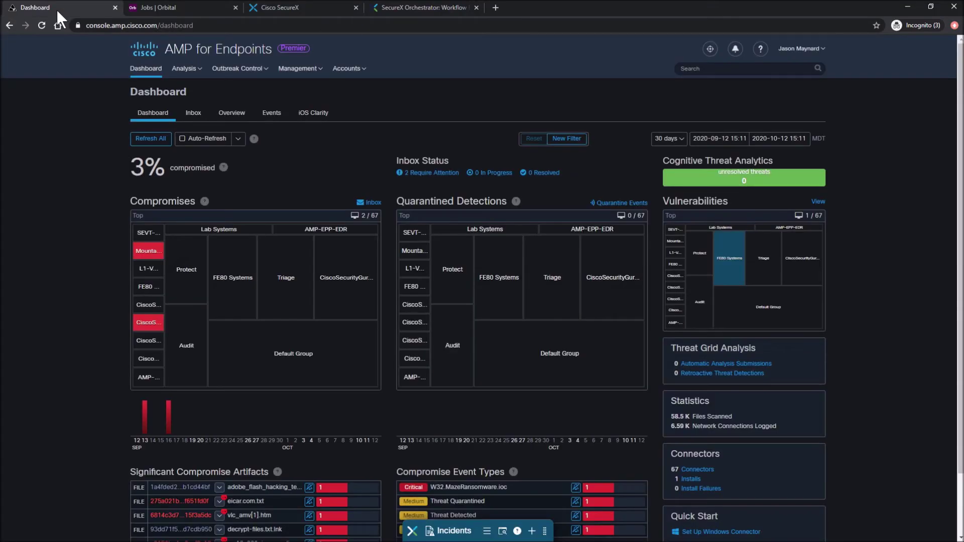
left_click(297, 69)
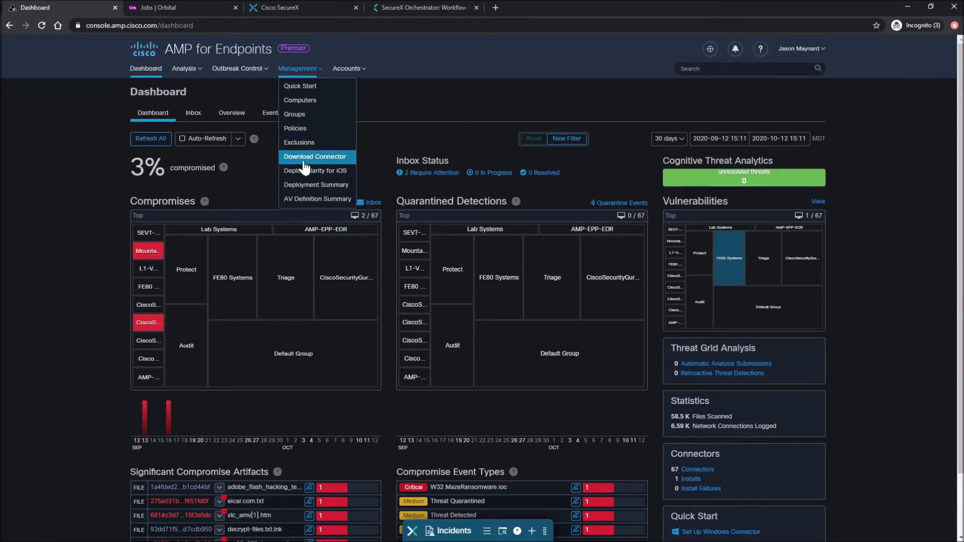
left_click(309, 105)
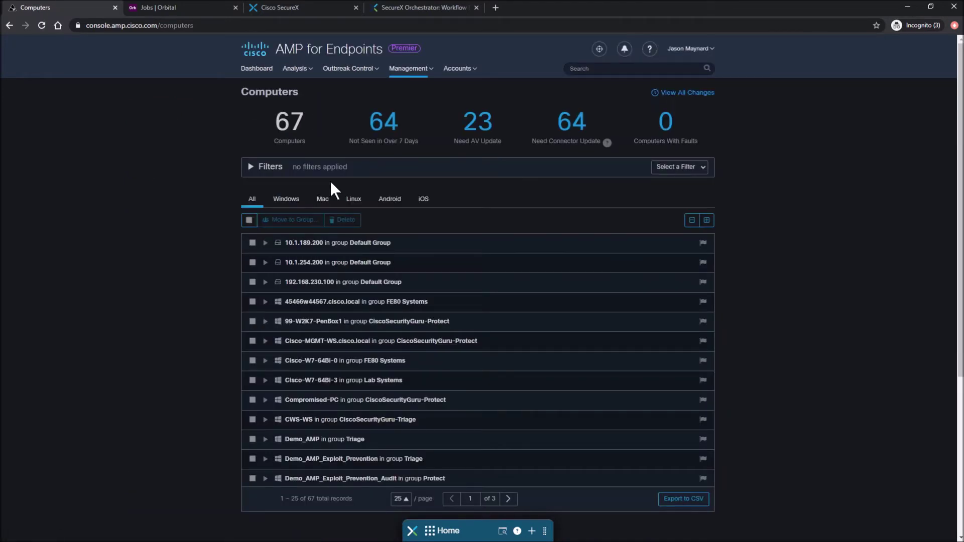
left_click(400, 497)
left_click(404, 463)
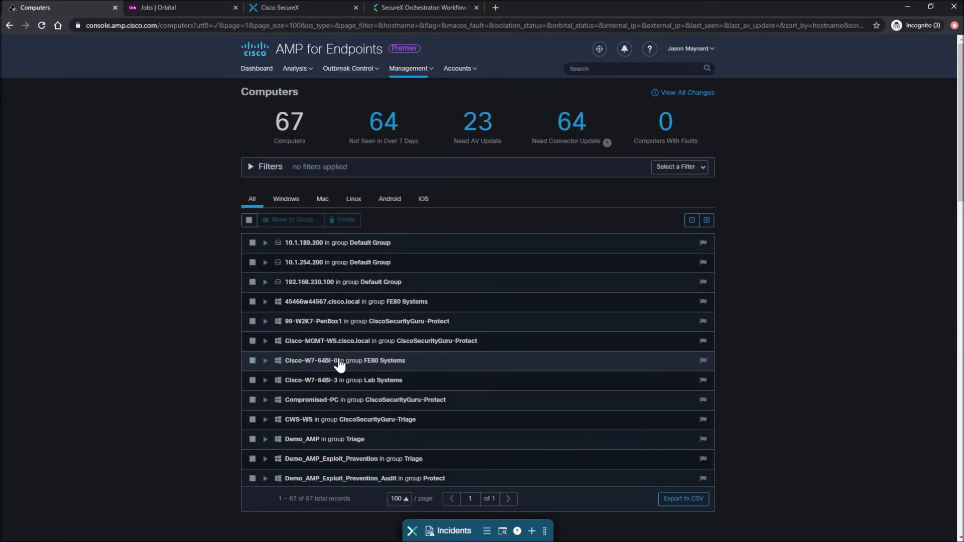
Step: Expand DESKTOP-FE14LR3 and copy its Connector GUID
scroll(338, 357, "down", 1)
scroll(338, 363, "down", 7)
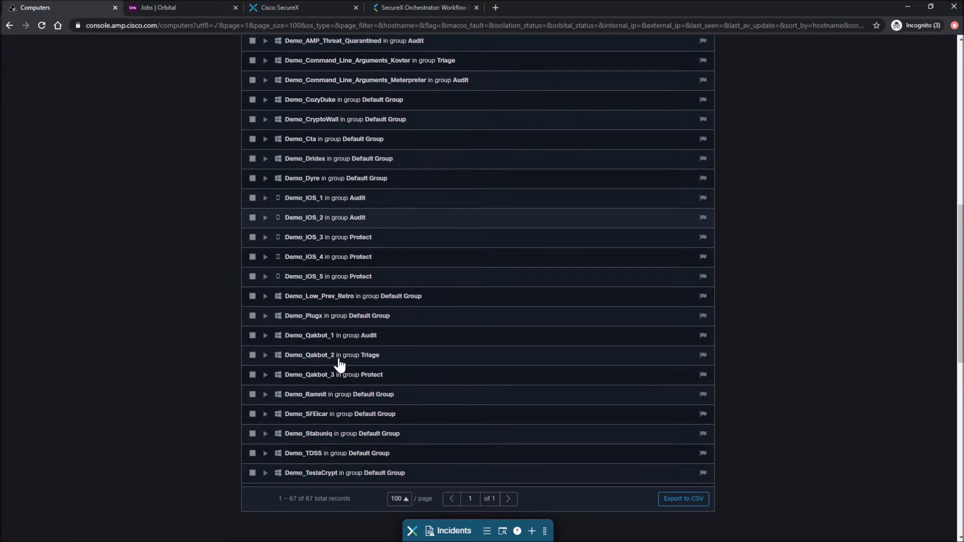
scroll(338, 363, "down", 4)
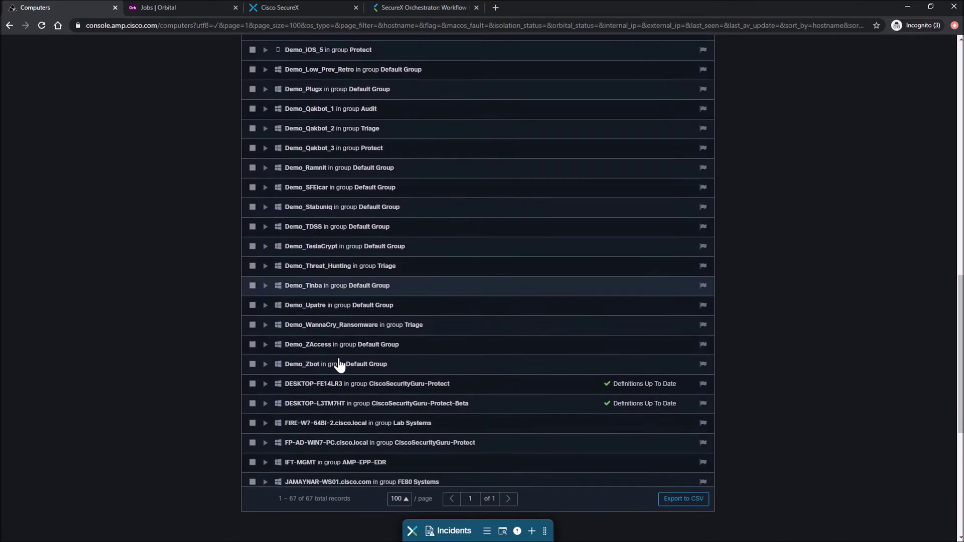
scroll(339, 364, "down", 1)
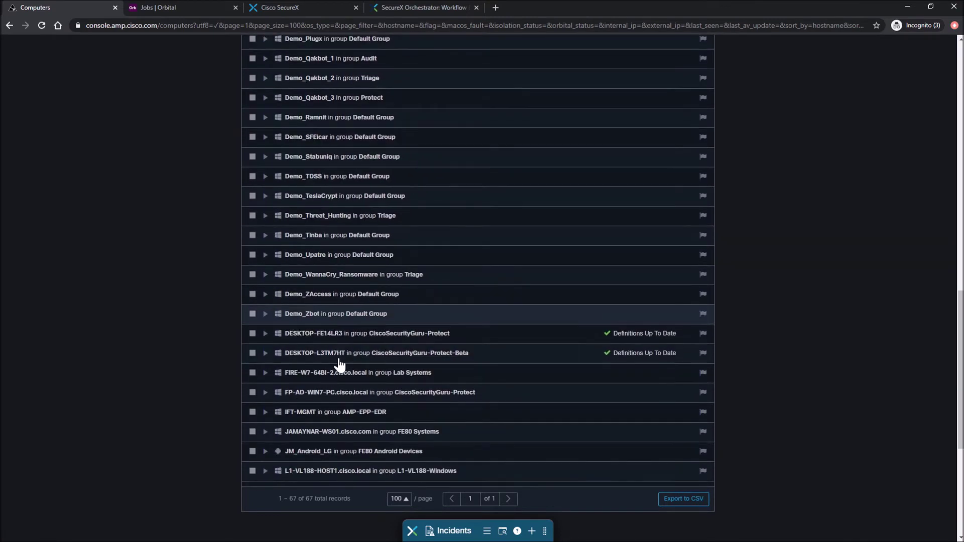
left_click(264, 337)
scroll(263, 342, "down", 1)
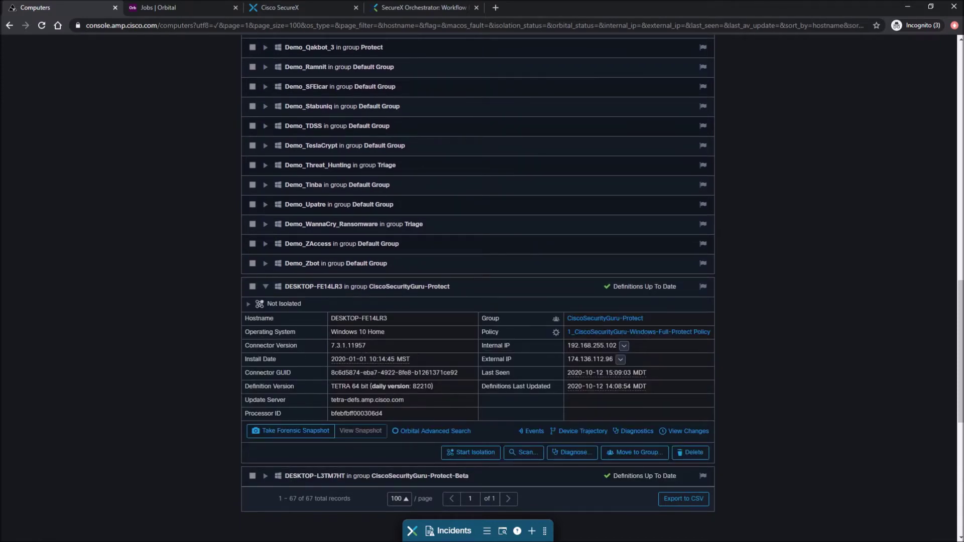
left_click_drag(458, 372, 338, 374)
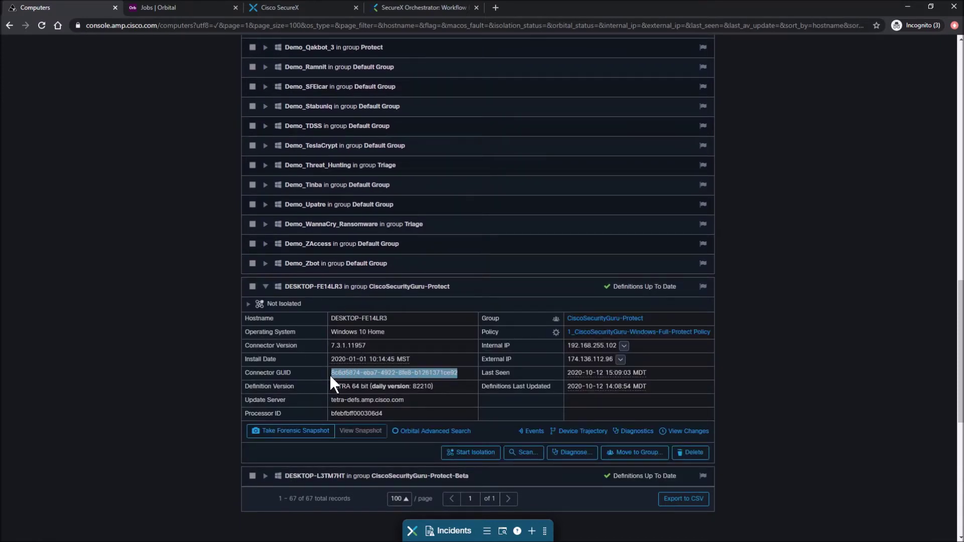
right_click(338, 373)
left_click(363, 390)
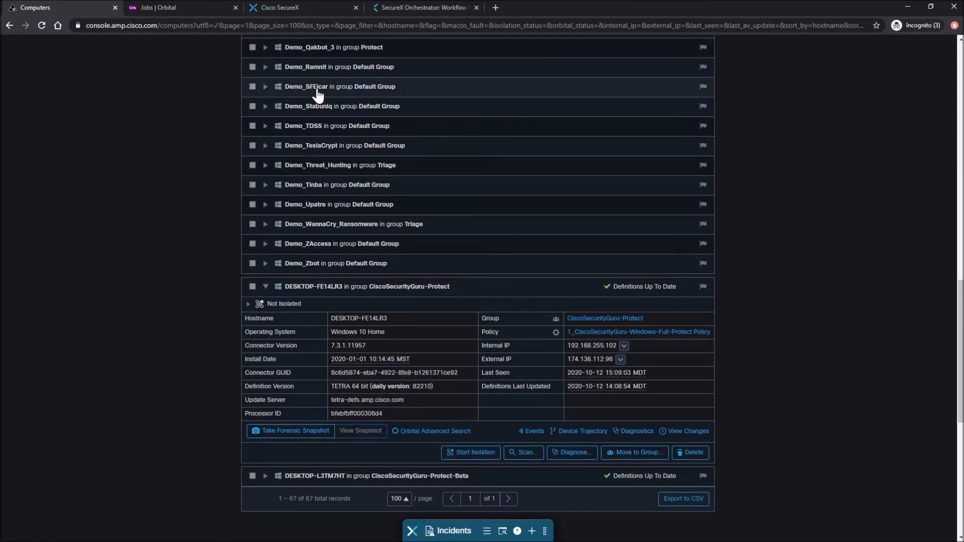
Step: Paste the connector GUID into OBSERVABLE_VALUE, launch the run, and follow it to the Orbital steps
left_click(420, 7)
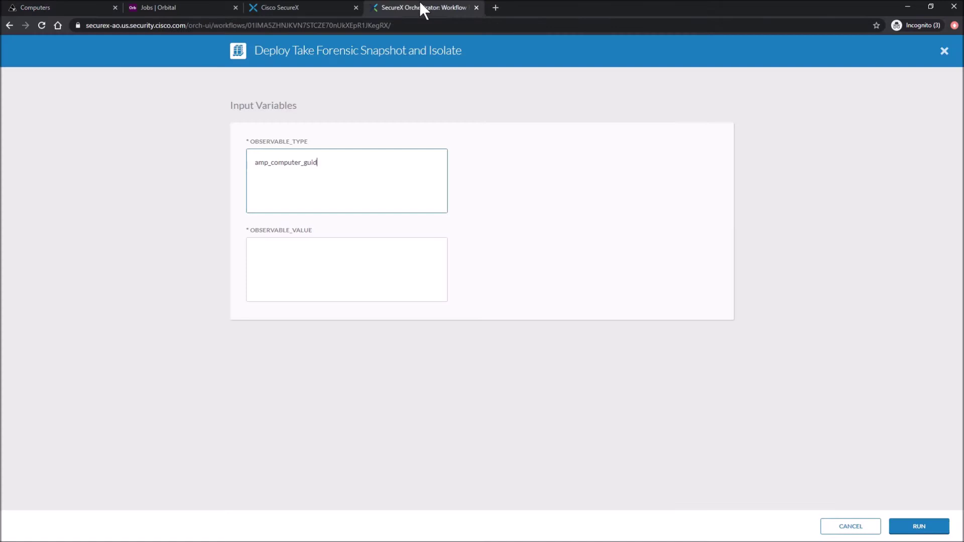
left_click(255, 251)
key("ctrl+v")
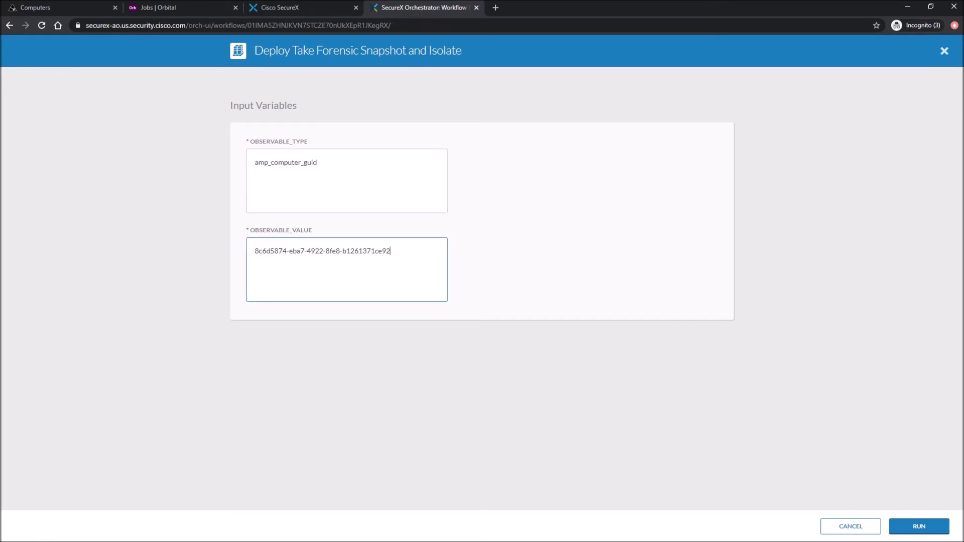
left_click(918, 525)
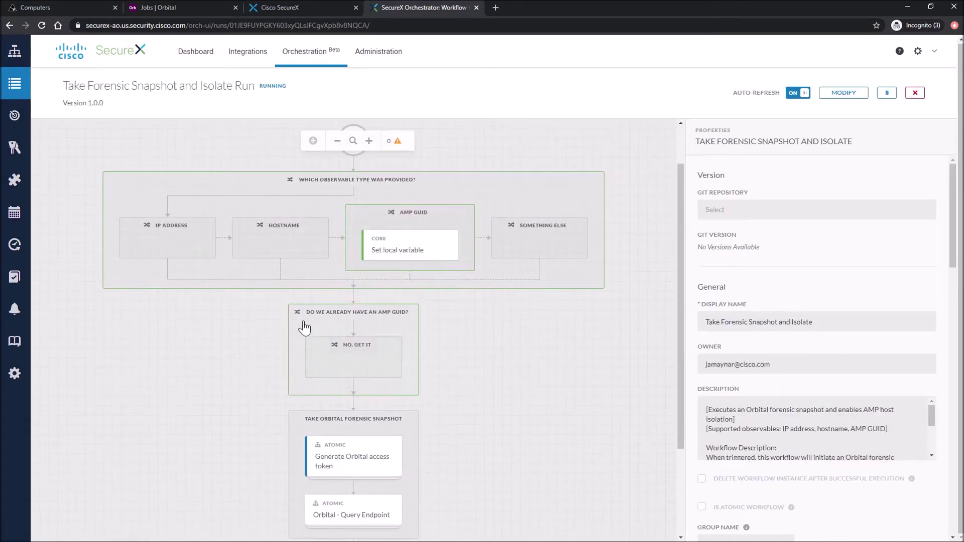
scroll(378, 368, "down", 1)
scroll(377, 367, "down", 2)
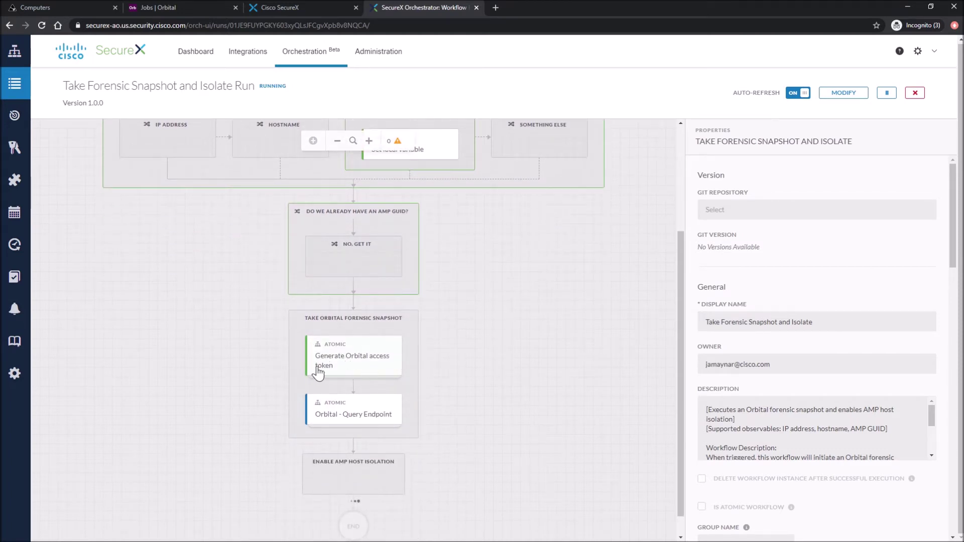
scroll(318, 373, "down", 1)
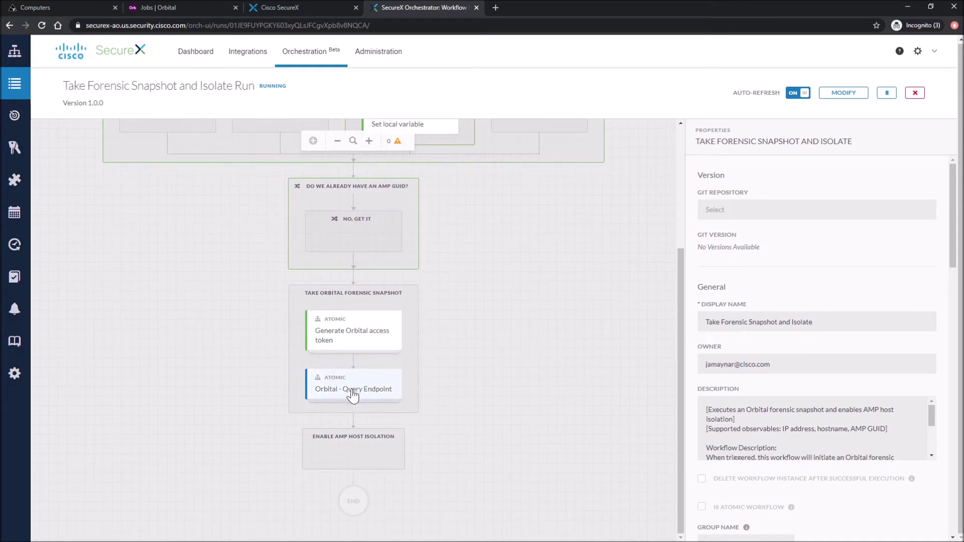
Step: Reload Orbital's Jobs list and open the new DESKTOP-FE14LR3 state snapshot job results
left_click(189, 9)
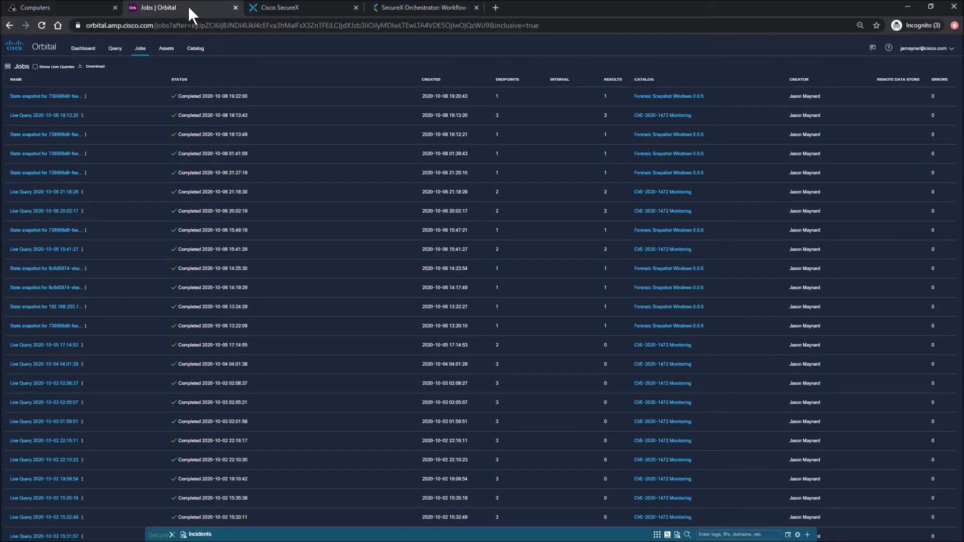
right_click(306, 72)
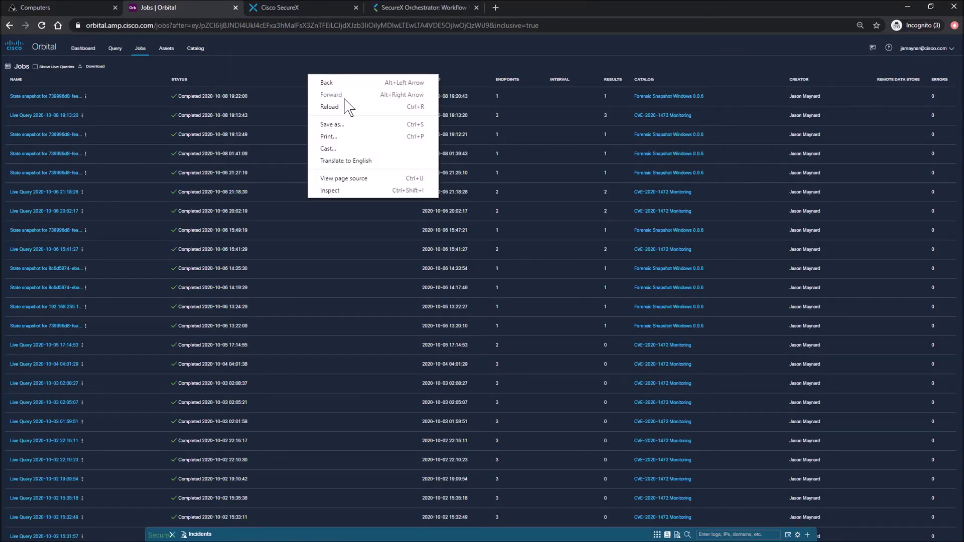
left_click(343, 107)
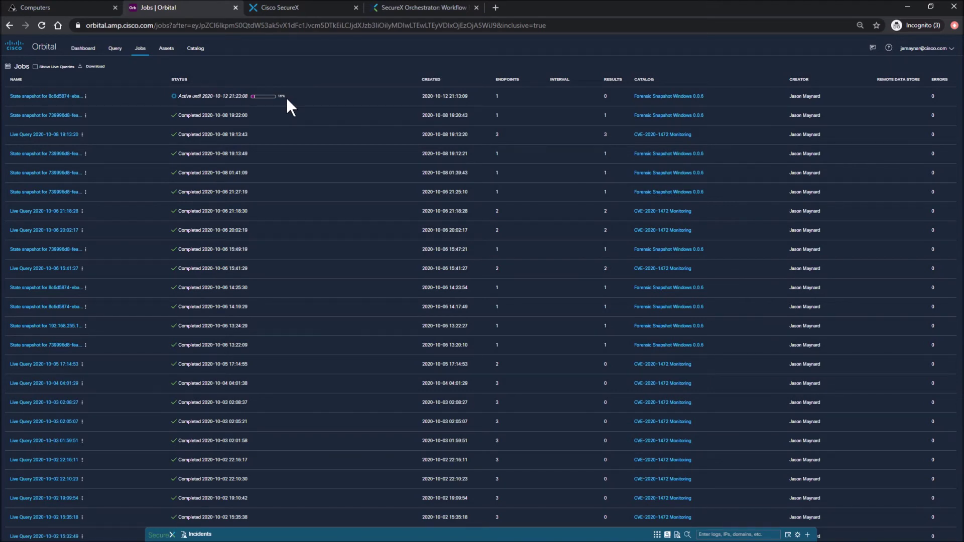
left_click(46, 97)
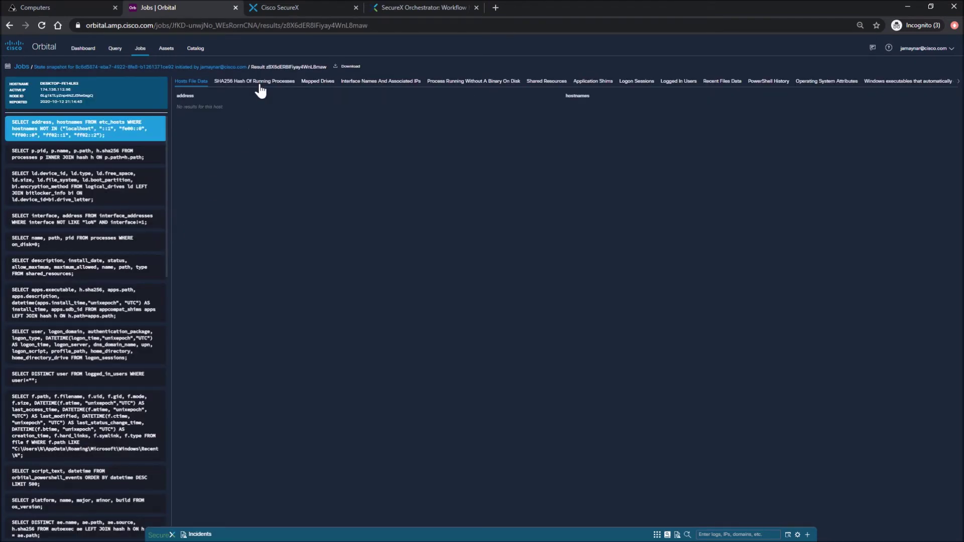
Step: Review process hashes, mapped drives, binaryless processes, logged-in users, autoruns and Network Registry Key, ending on Processes With Network Connections
left_click(259, 82)
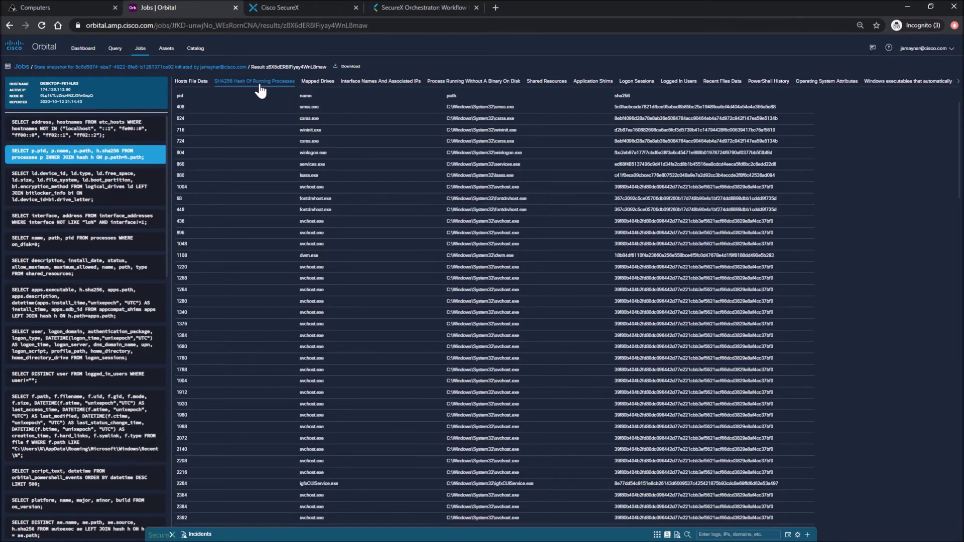
scroll(697, 265, "down", 15)
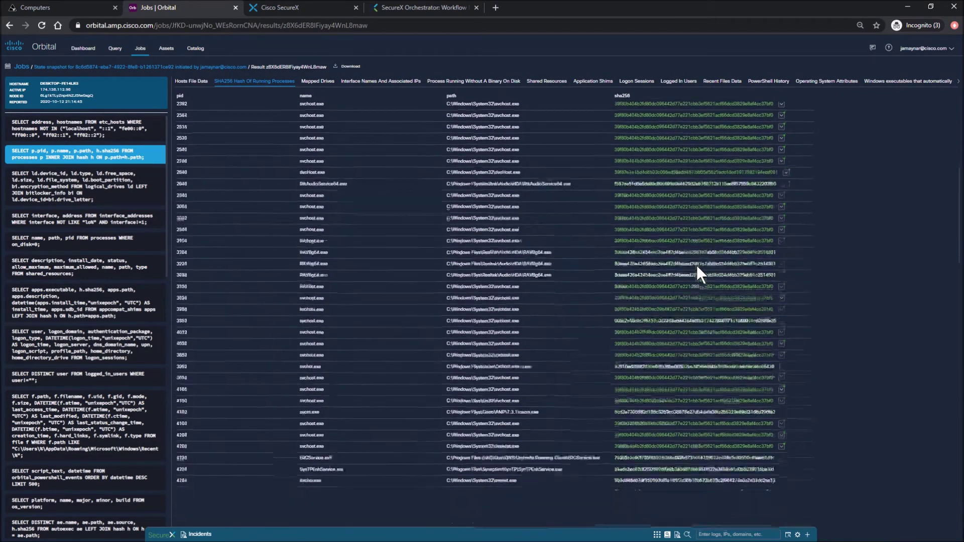
scroll(696, 265, "up", 12)
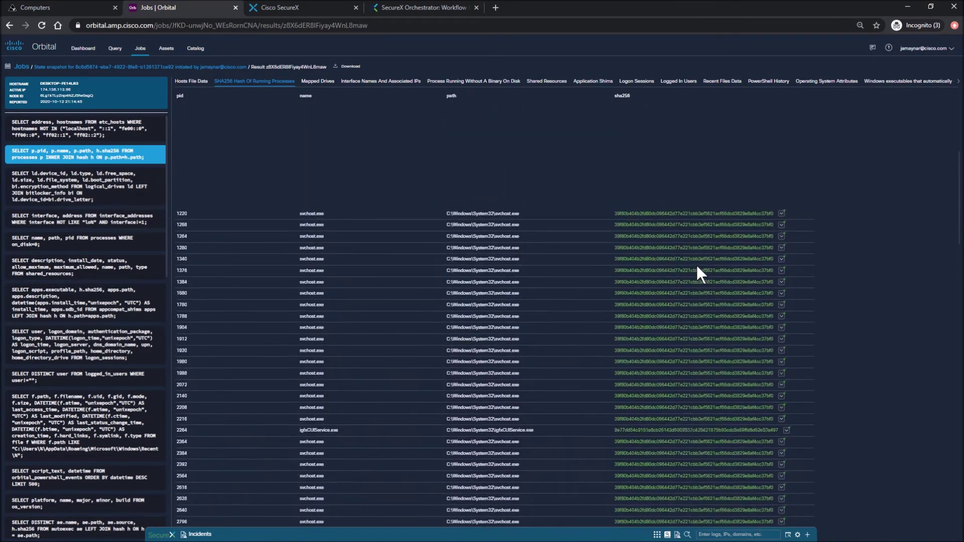
left_click(318, 82)
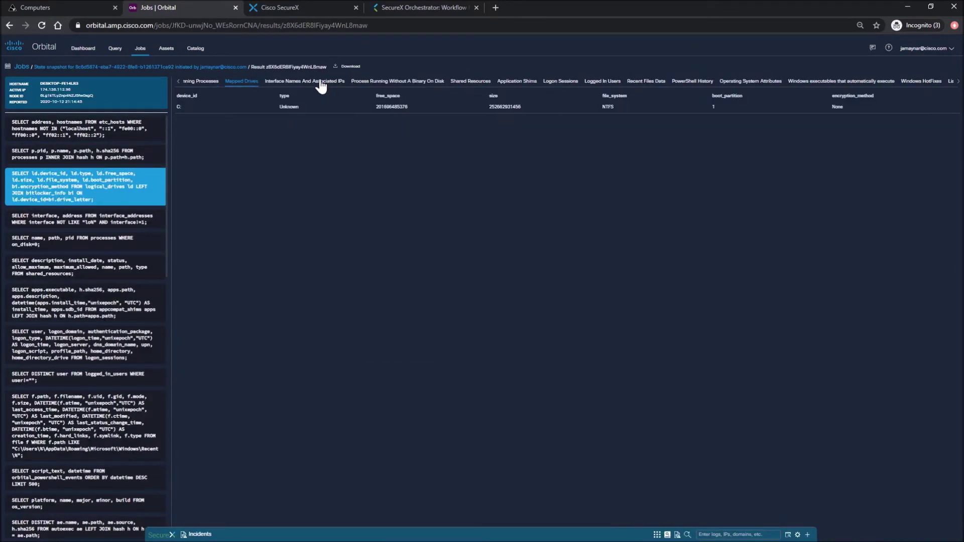
left_click(431, 83)
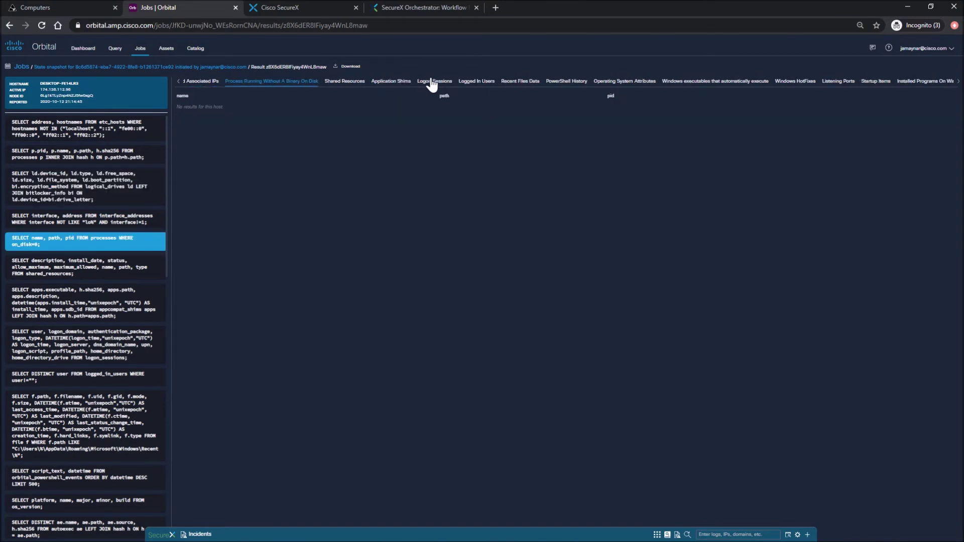
left_click(479, 84)
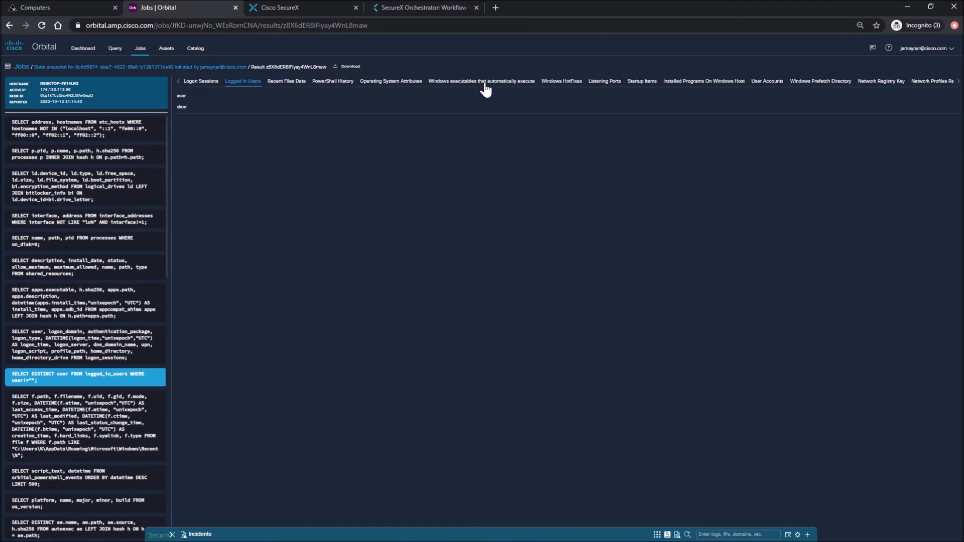
left_click(484, 83)
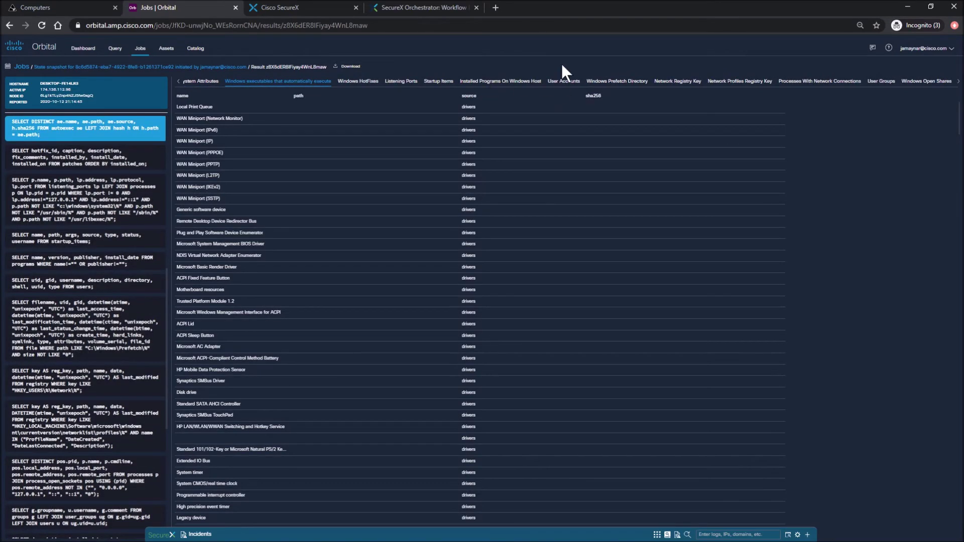
left_click(672, 84)
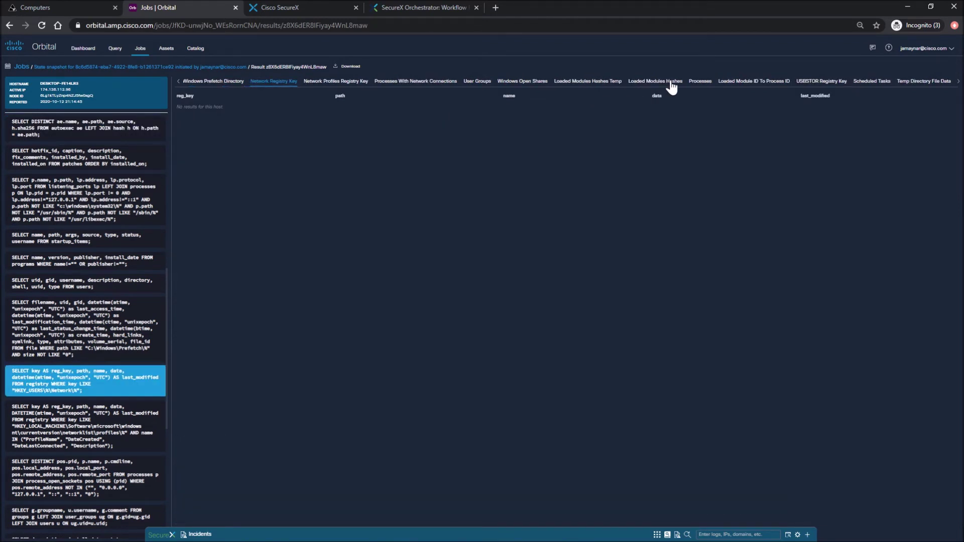
left_click(412, 83)
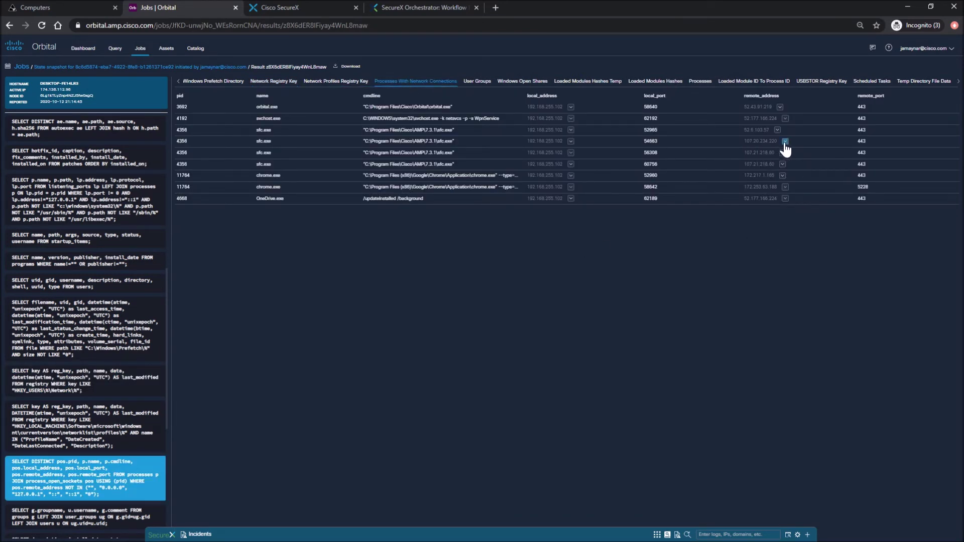
Step: Check pivot options for 107.20.234.220, then review Loaded Modules Hashes, Processes and Scheduled Tasks
left_click(785, 142)
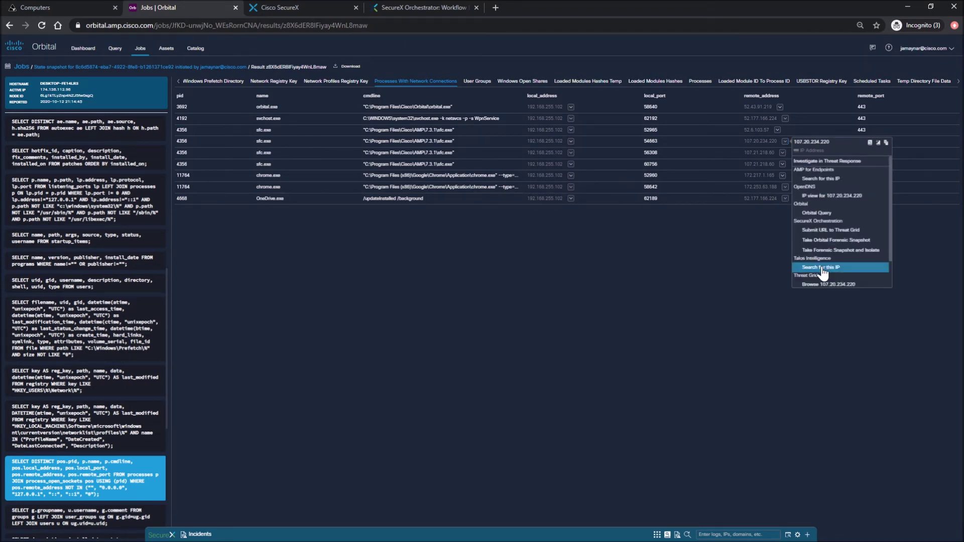
left_click(729, 286)
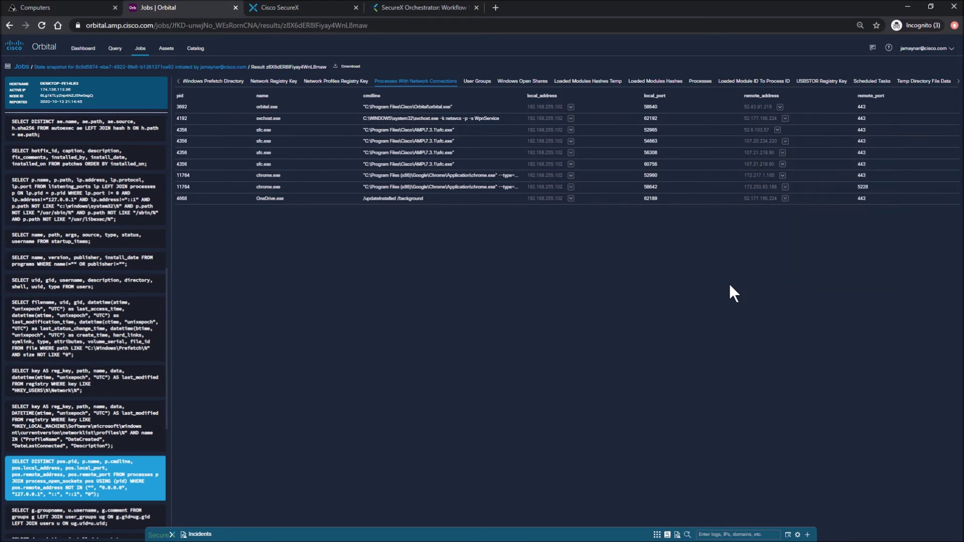
left_click(658, 82)
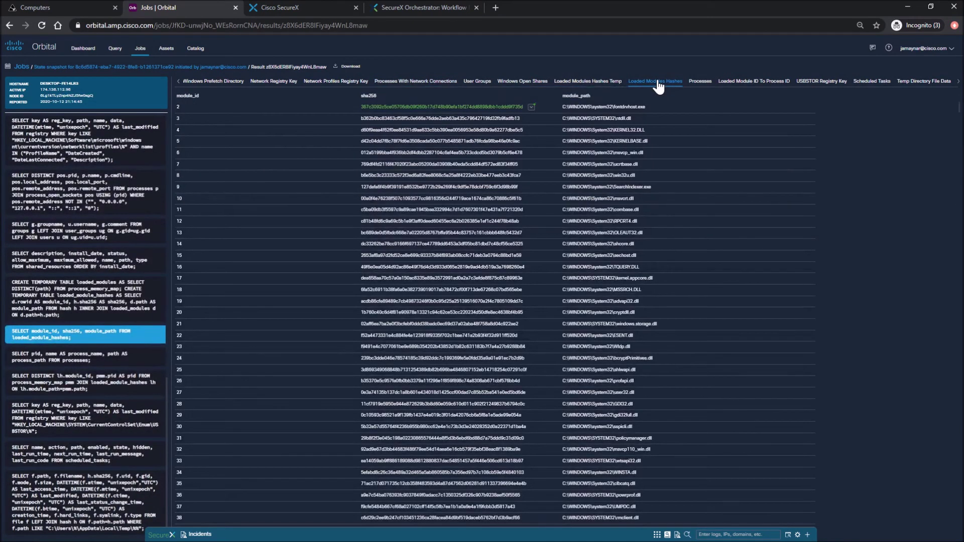
left_click(701, 81)
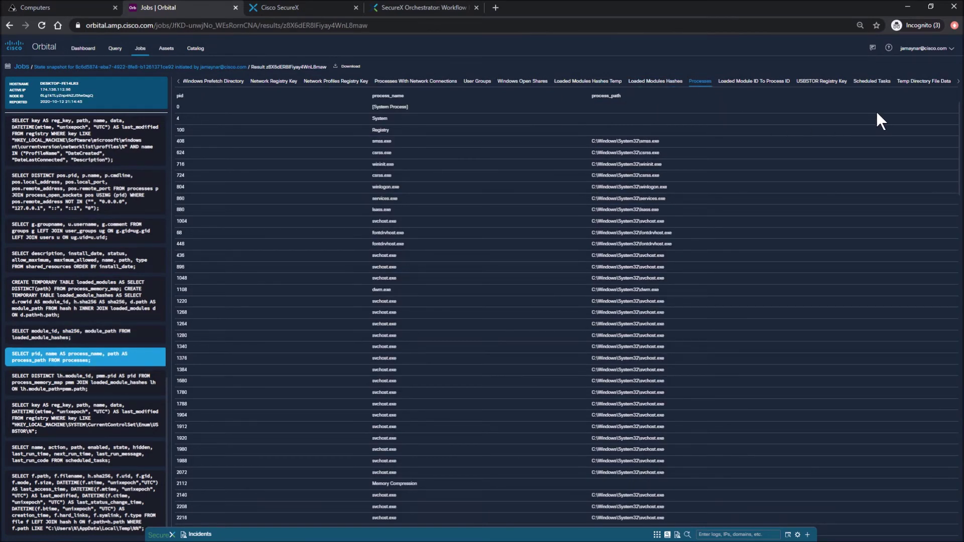
left_click(886, 83)
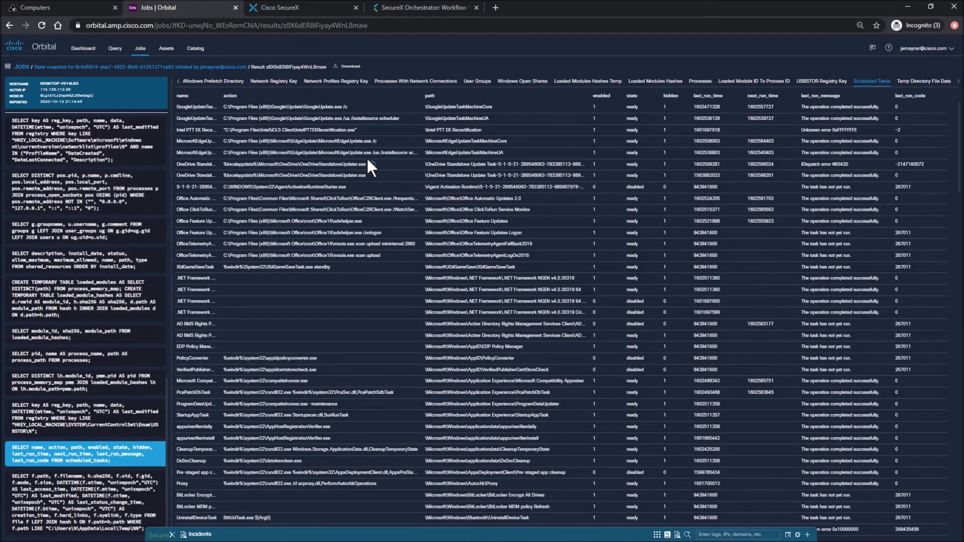
Step: Check the workflow run, then expand DESKTOP-FE14LR3 in the AMP Computers list to see it isolated
left_click(387, 7)
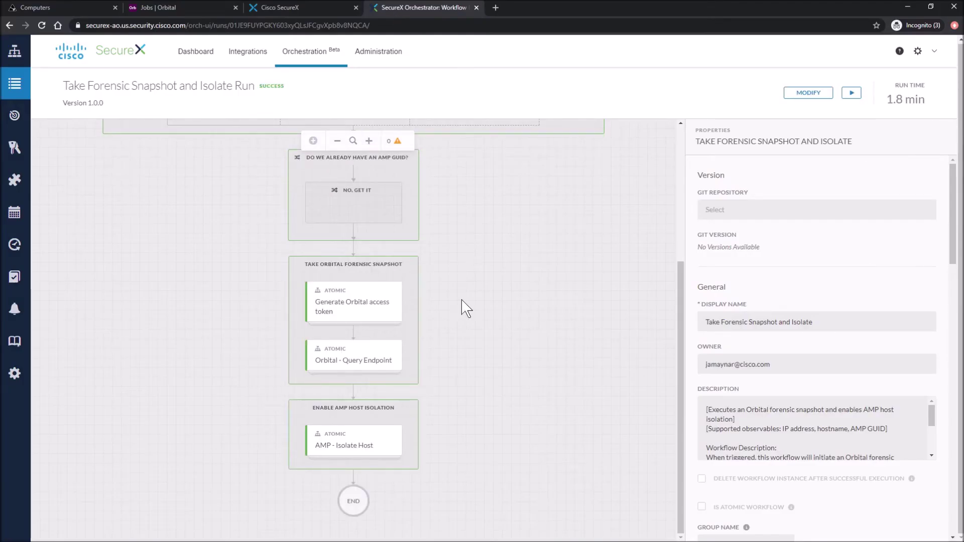
key("ctrl+1")
left_click(266, 284)
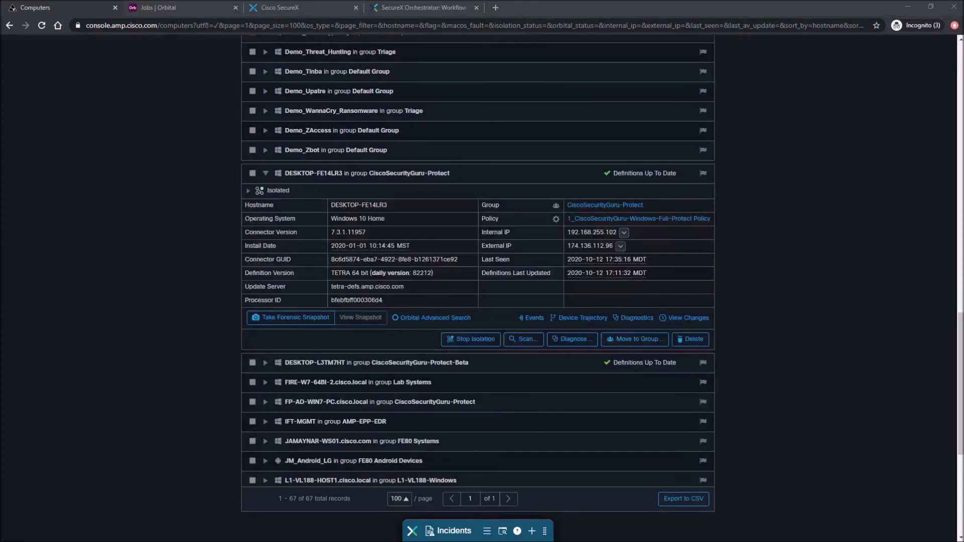
left_click(277, 191)
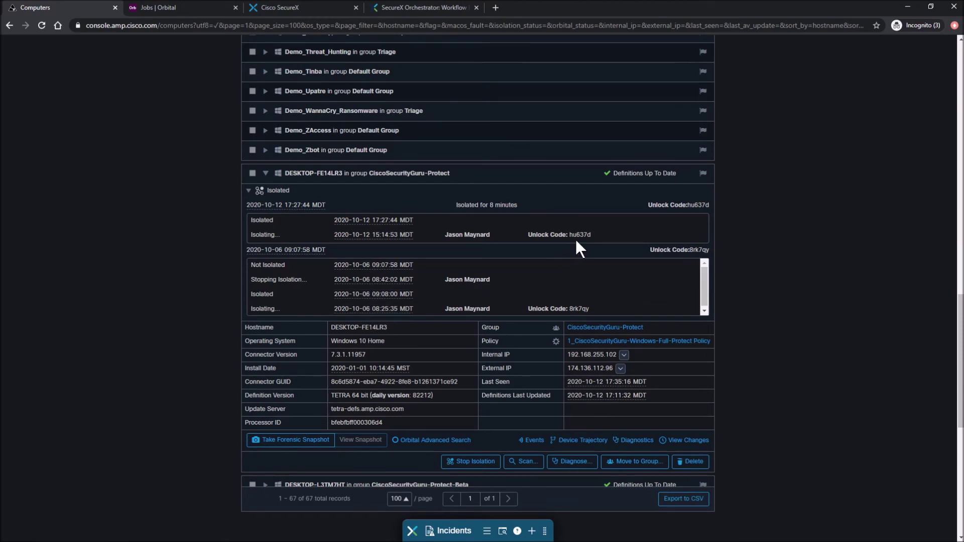
left_click(249, 191)
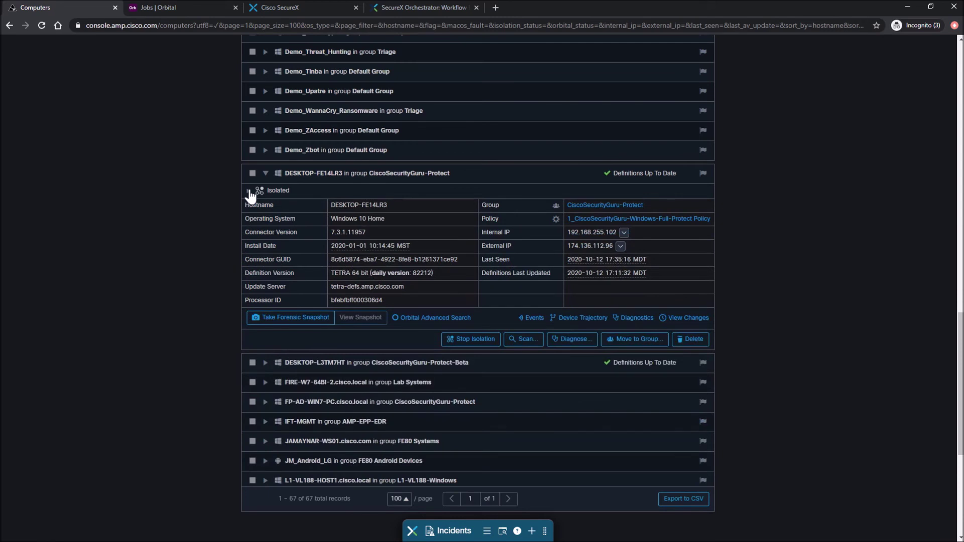
Step: Stop isolation on DESKTOP-FE14LR3 with comment 'Threat mitigated! Change ticket 20201002'
left_click(459, 340)
left_click(452, 153)
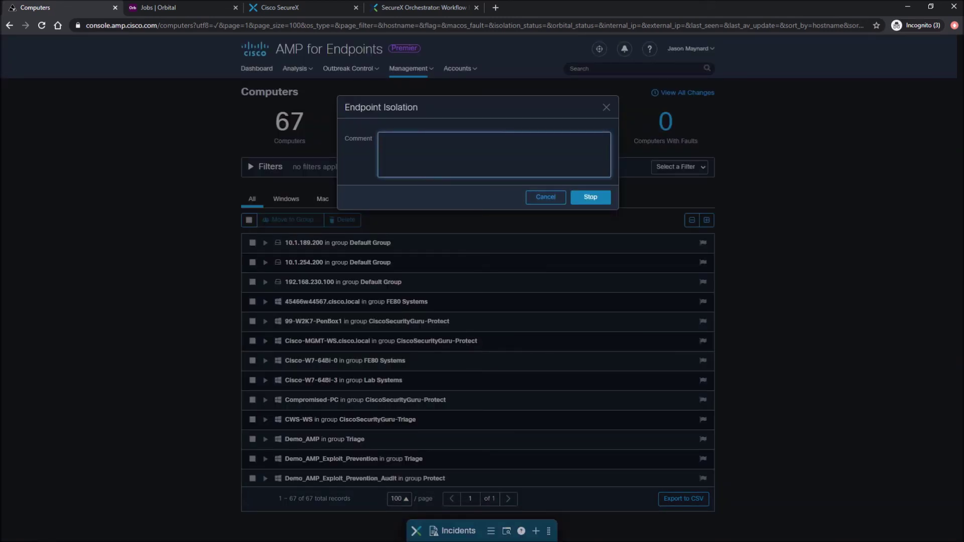
type("Threat mitigated! Change ticket 2020")
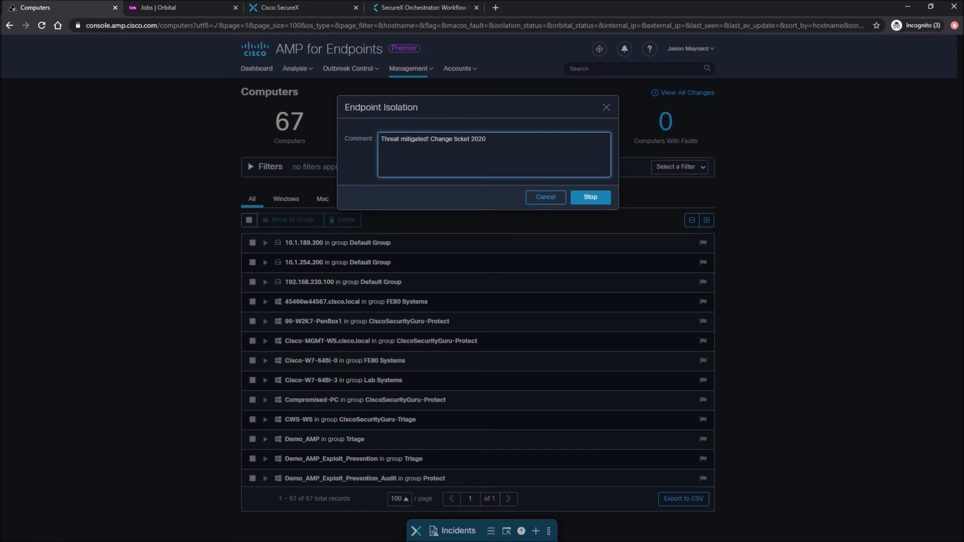
type("1002")
left_click(585, 198)
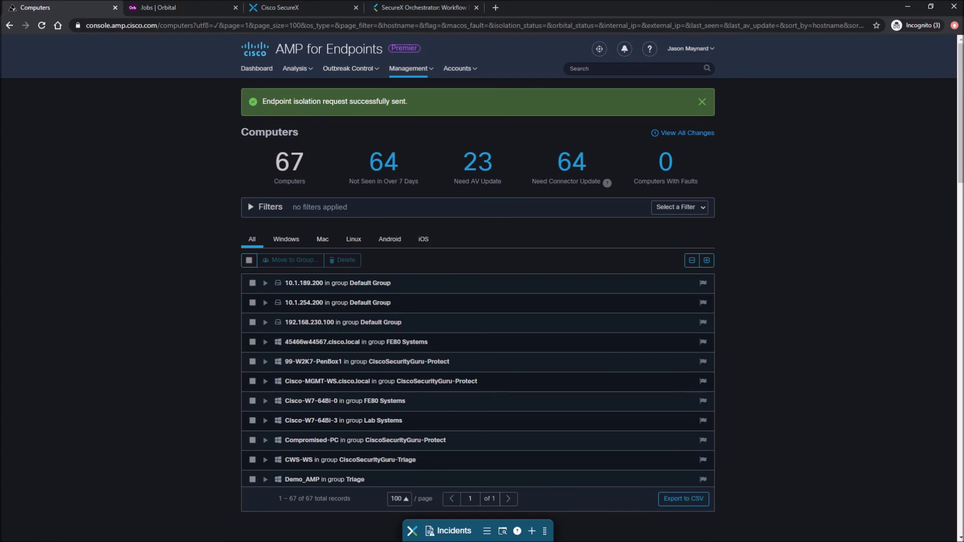
Step: Open the Events page filtered to DESKTOP-FE14LR3, showing its 14 events
left_click(310, 71)
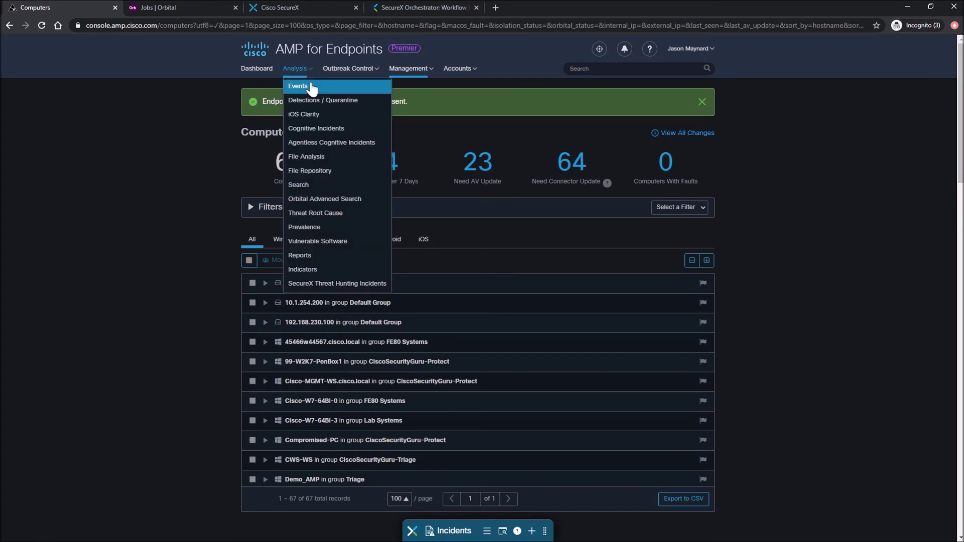
left_click(158, 229)
scroll(187, 267, "down", 15)
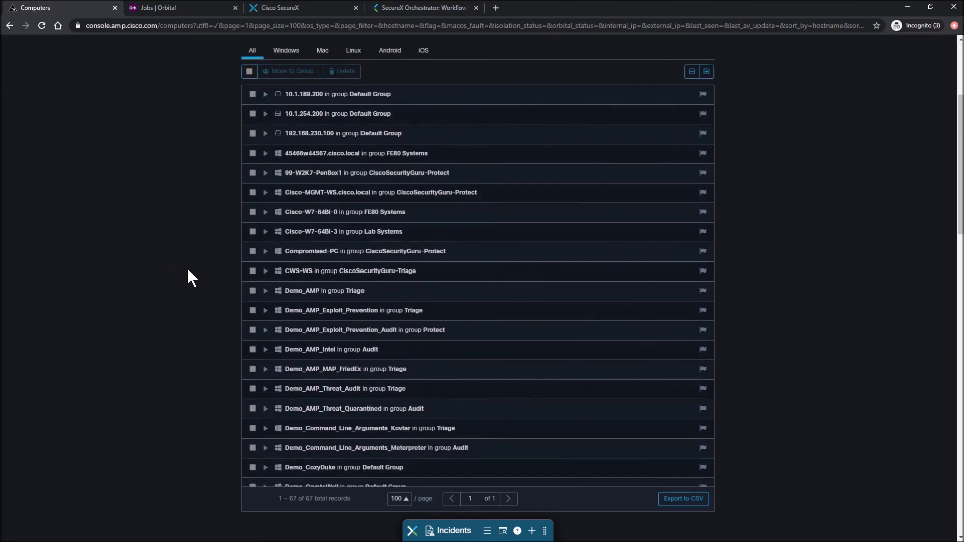
scroll(187, 267, "down", 4)
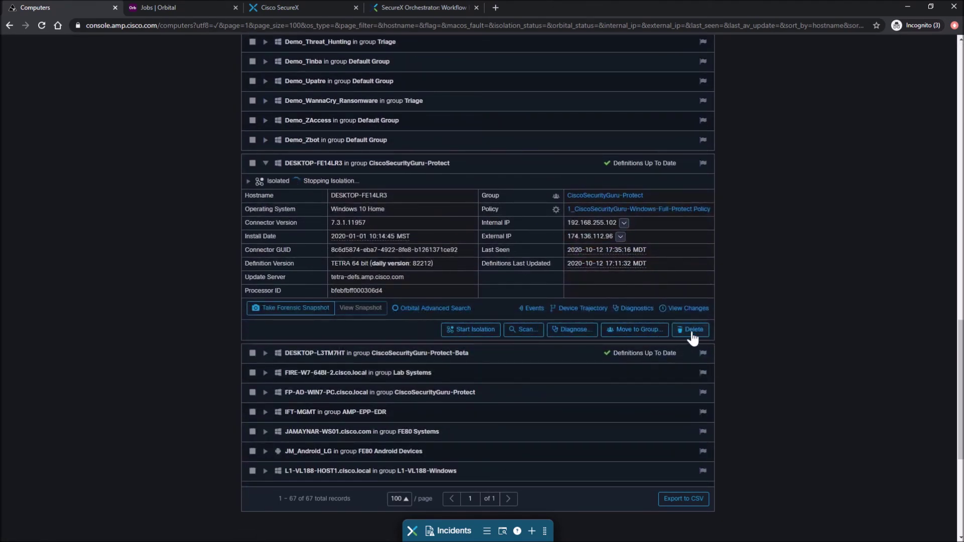
left_click(535, 307)
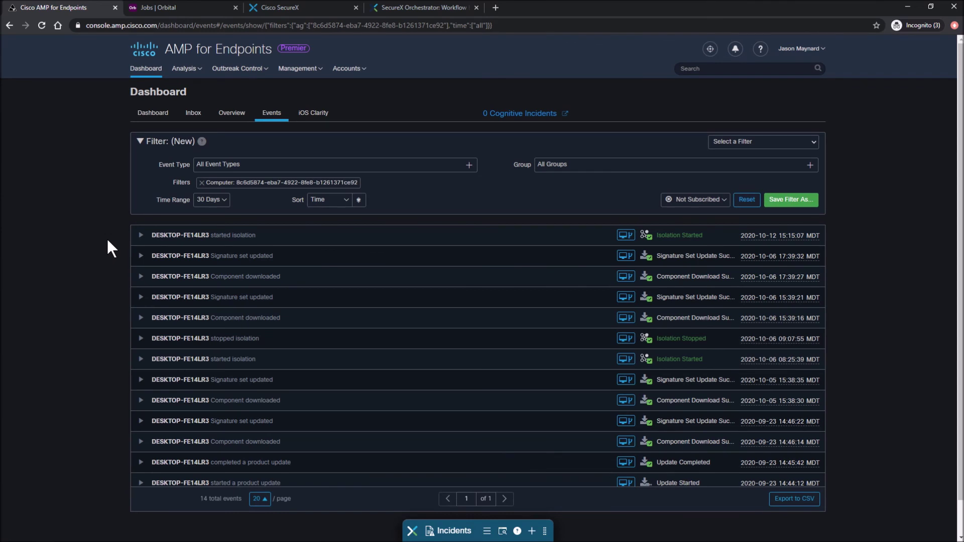
left_click(142, 236)
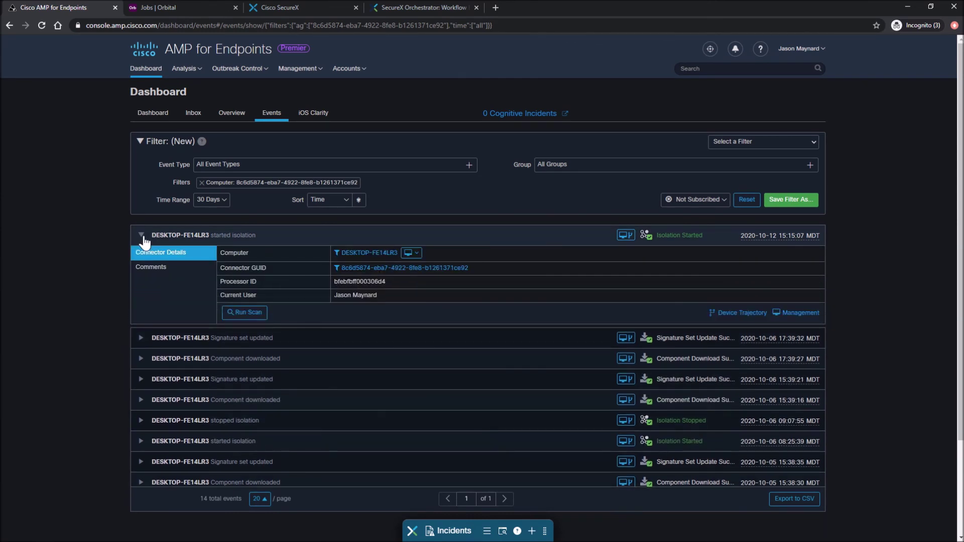
left_click(142, 236)
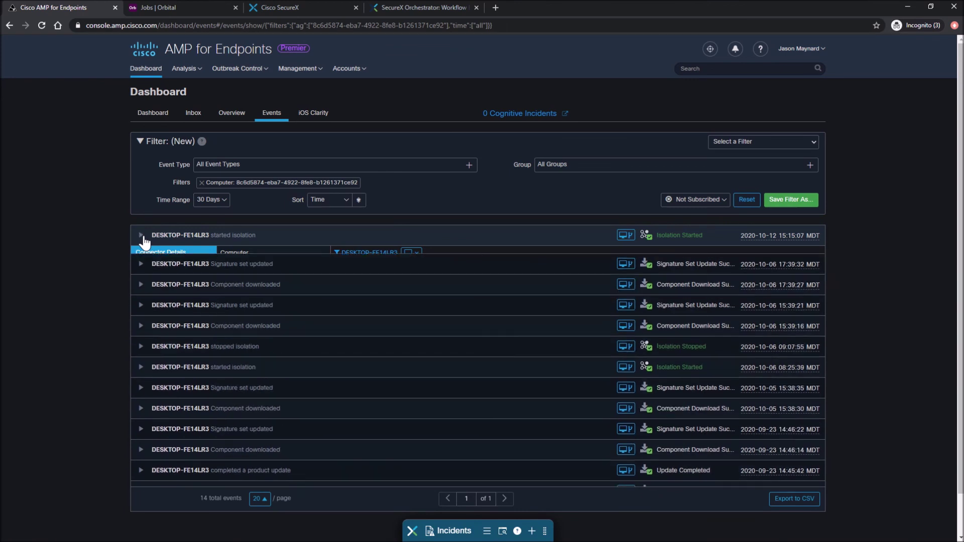